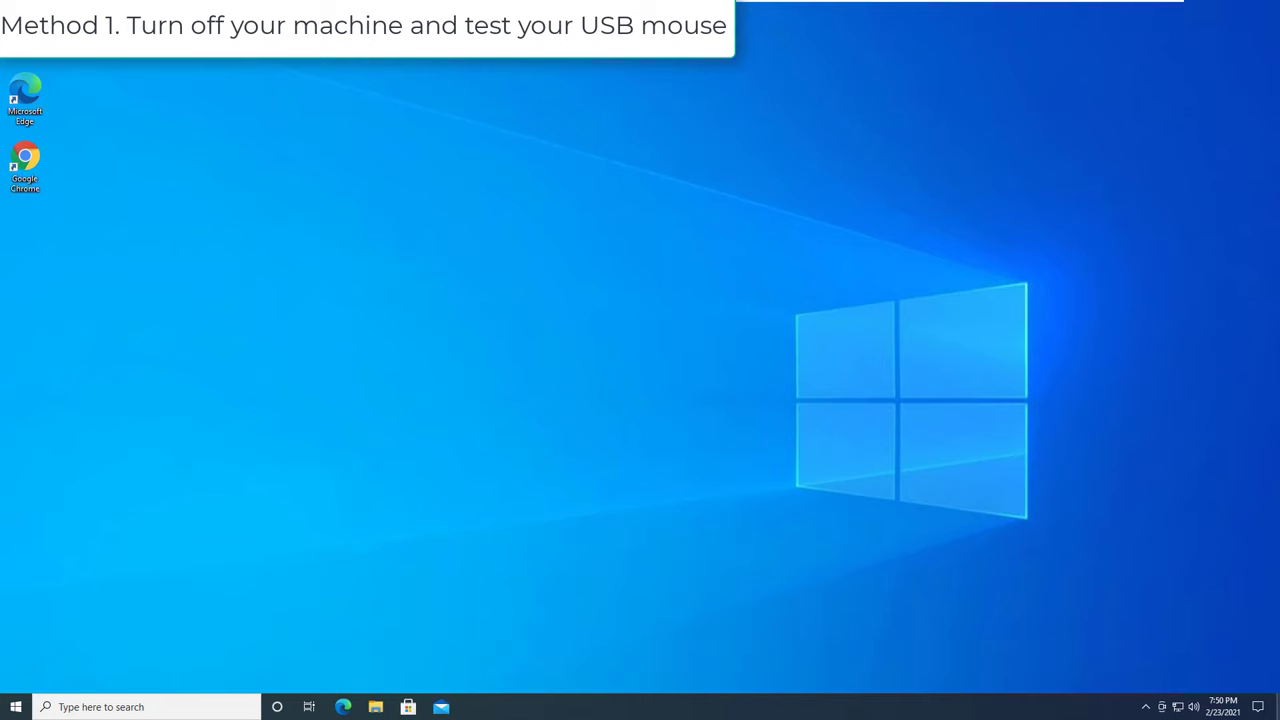
Shut down the computer from the Start menu's Power button using only the keyboard
key("ctrl+Escape")
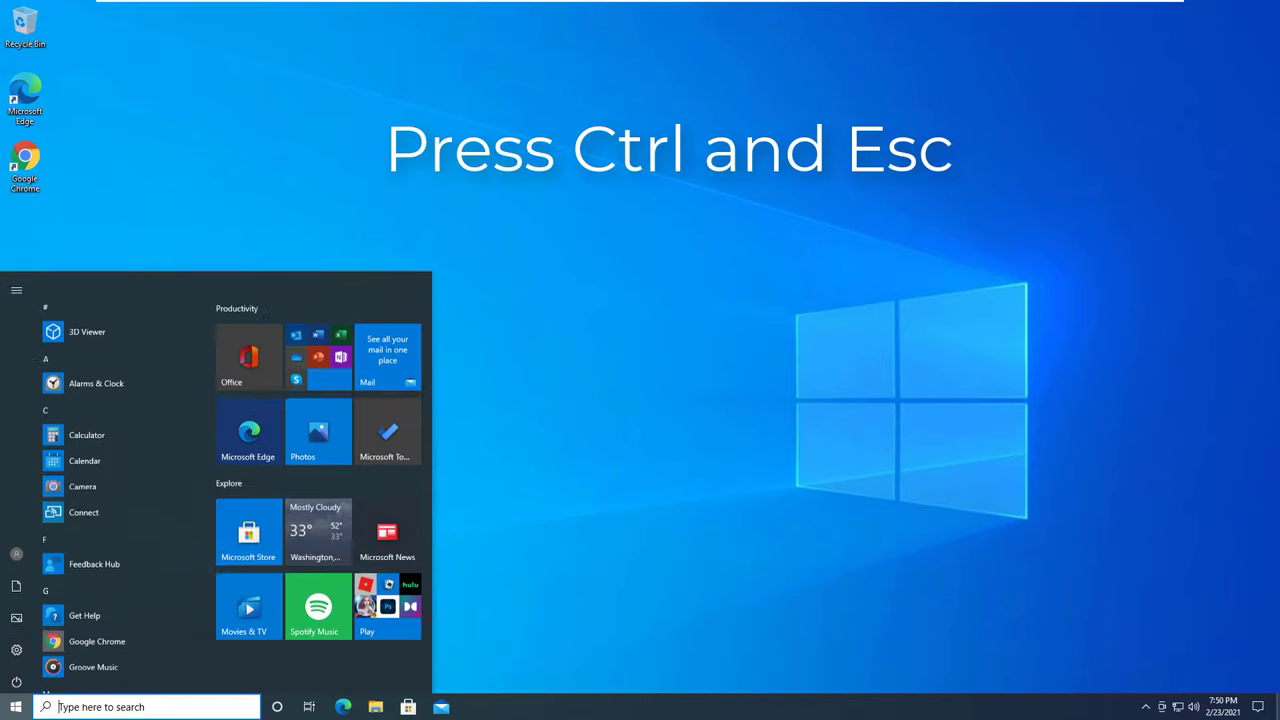
key("Tab")
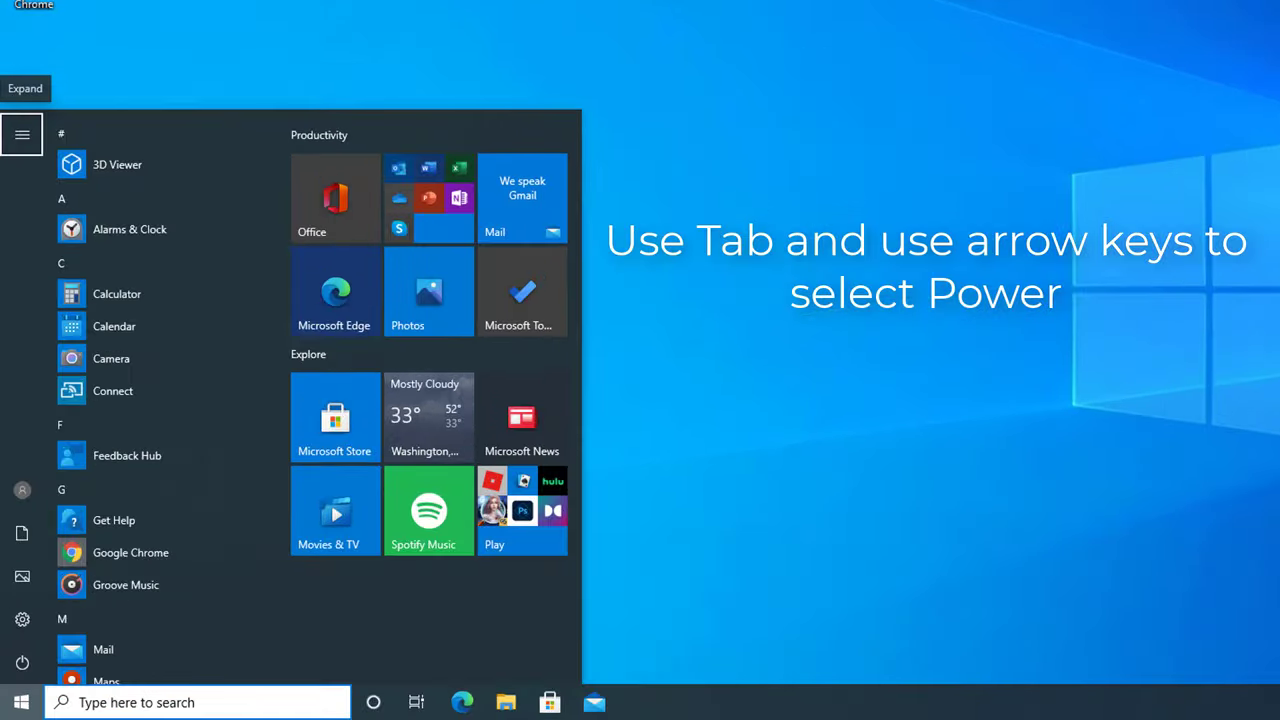
key("Down")
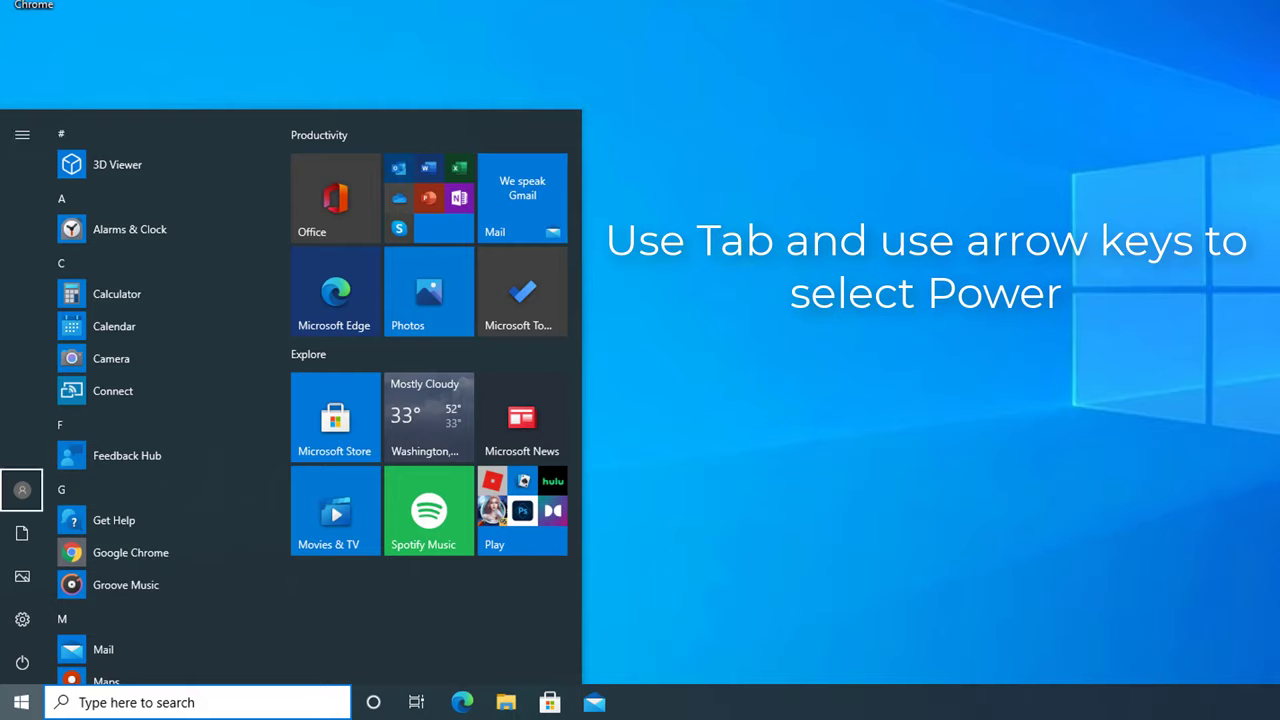
key("Down")
key("Down")
key("Down")
key("Down")
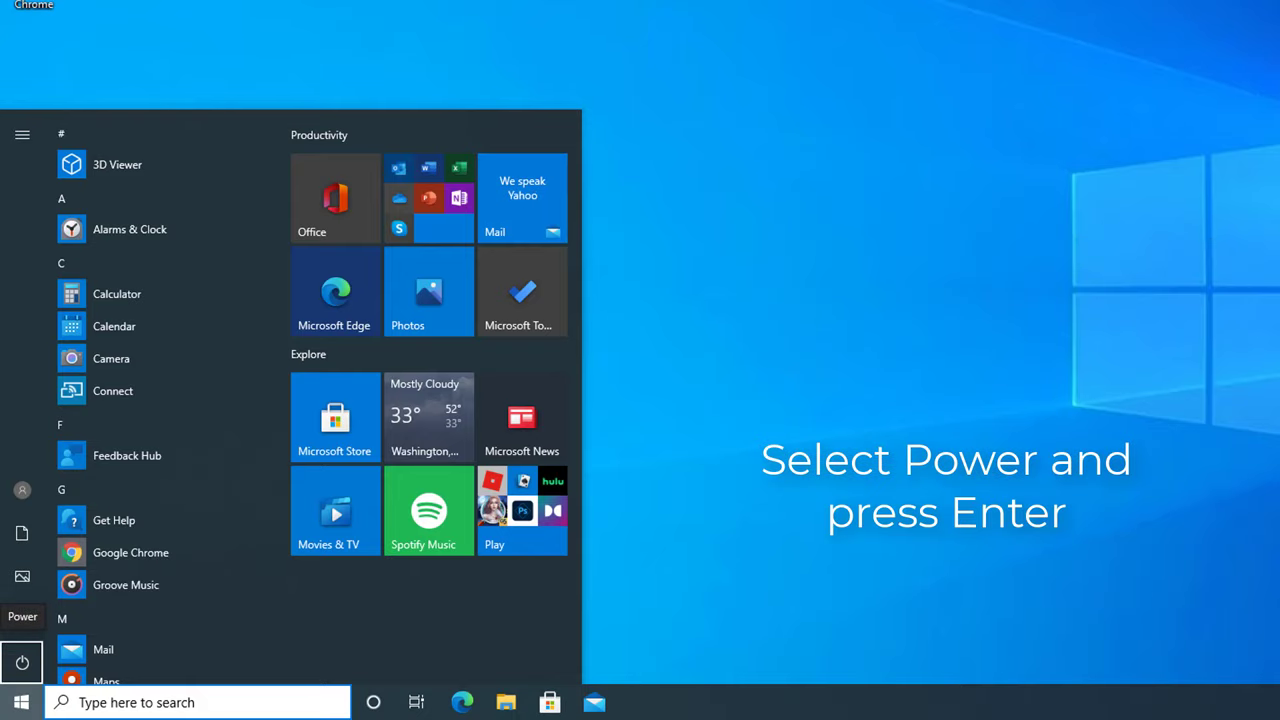
key("Return")
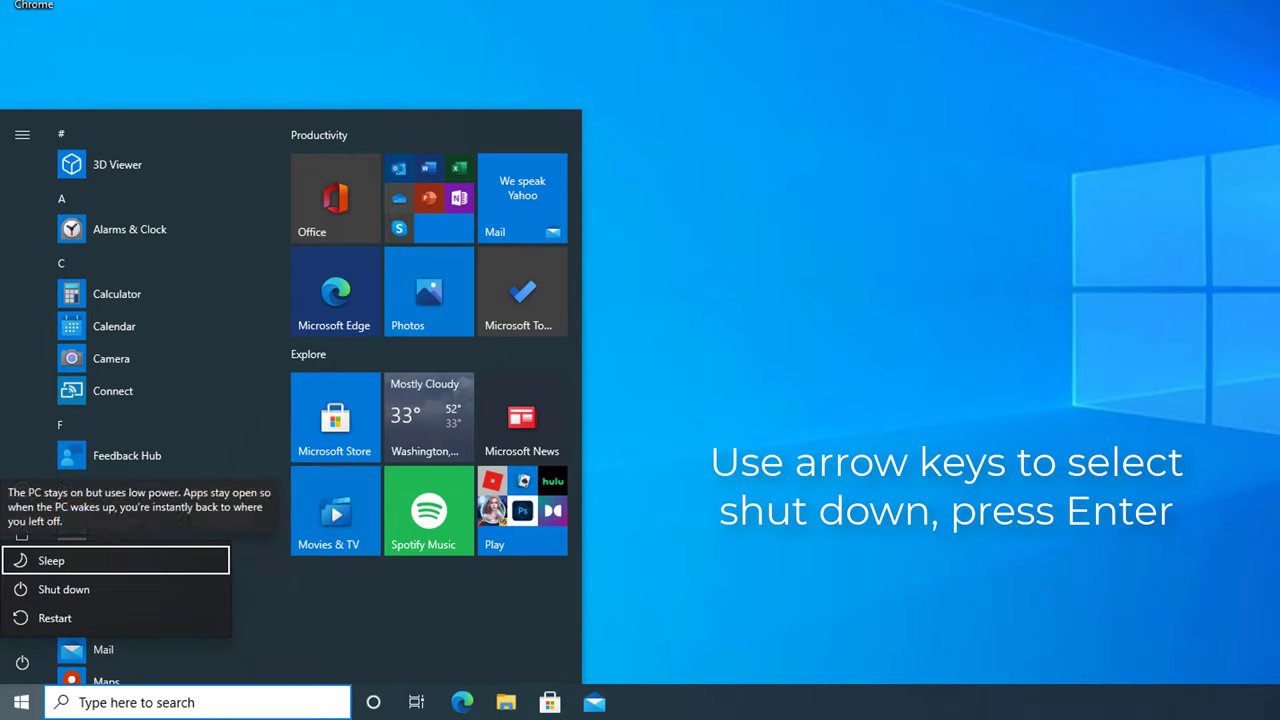
key("Down")
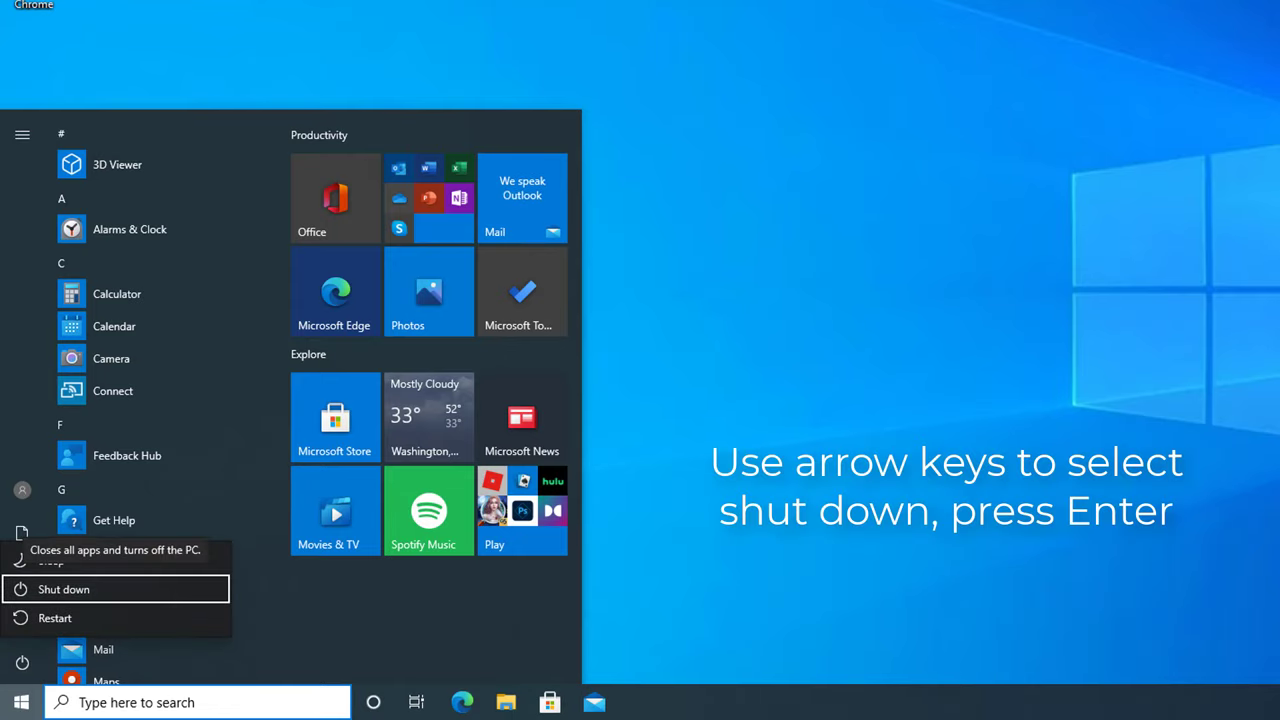
key("Return")
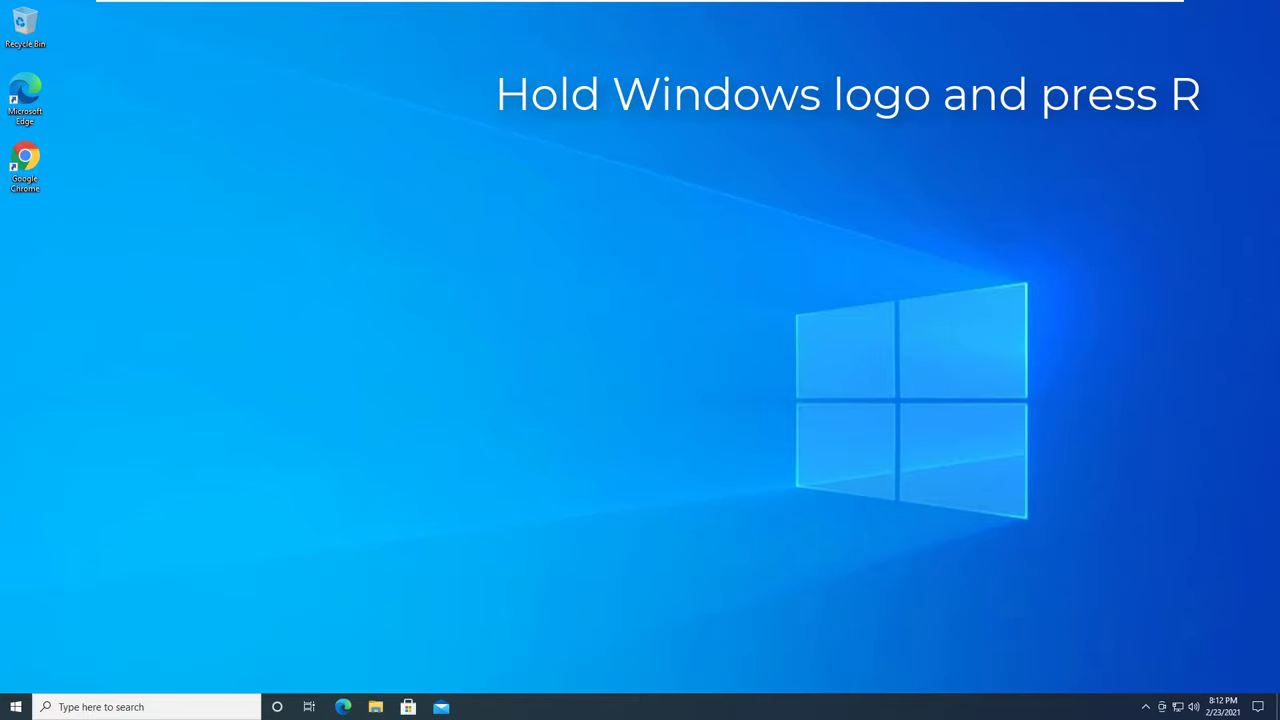
Launch Device Manager by running devmgmt.msc from the Run dialog
key("super+r")
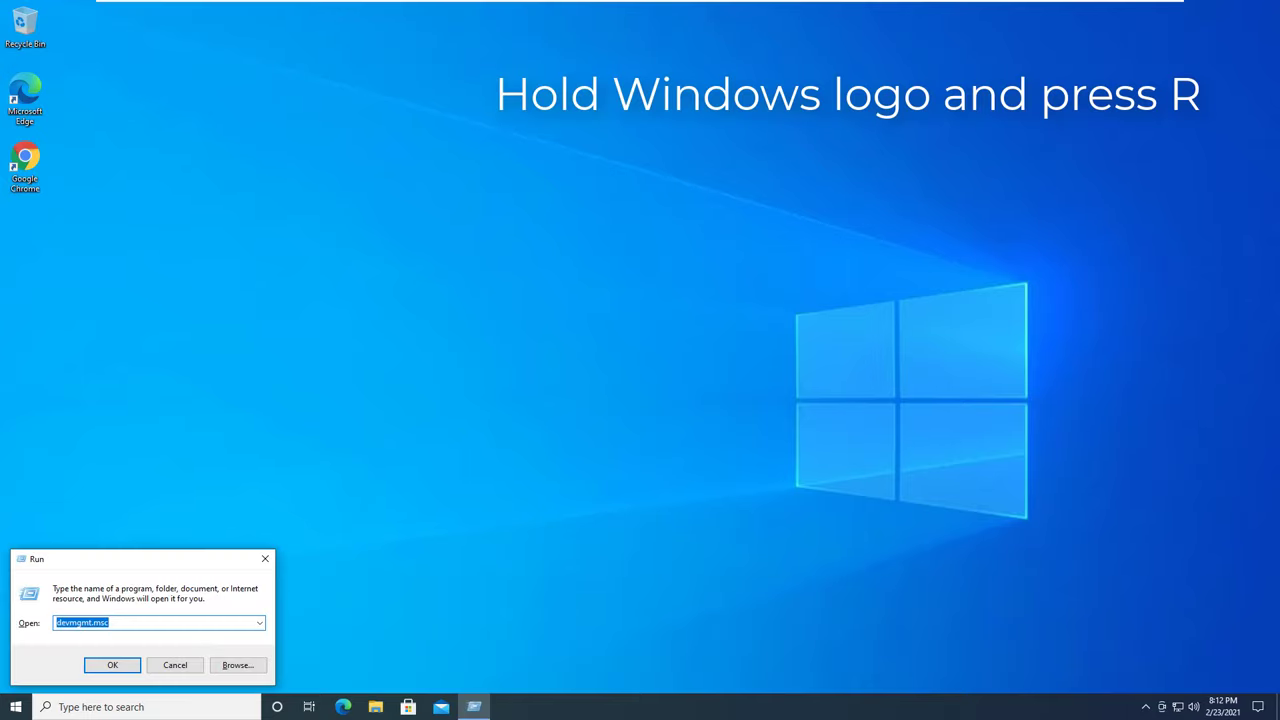
type("devmgmt.msc")
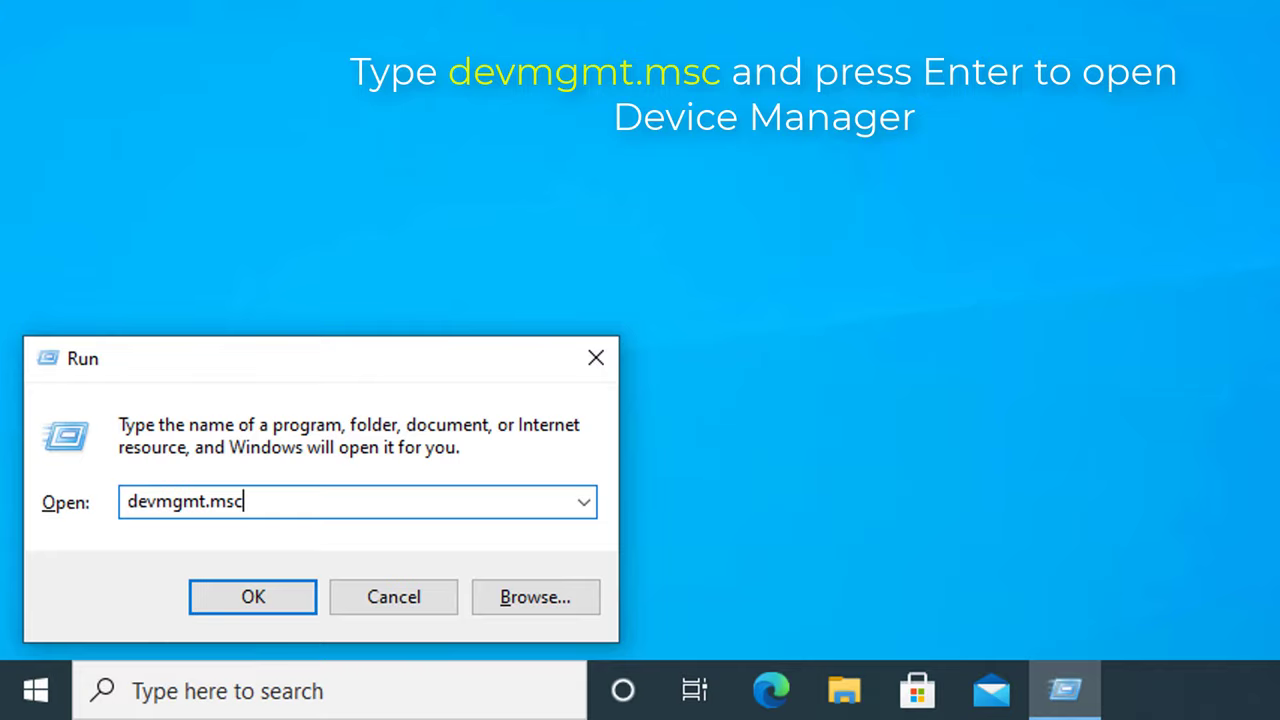
key("Return")
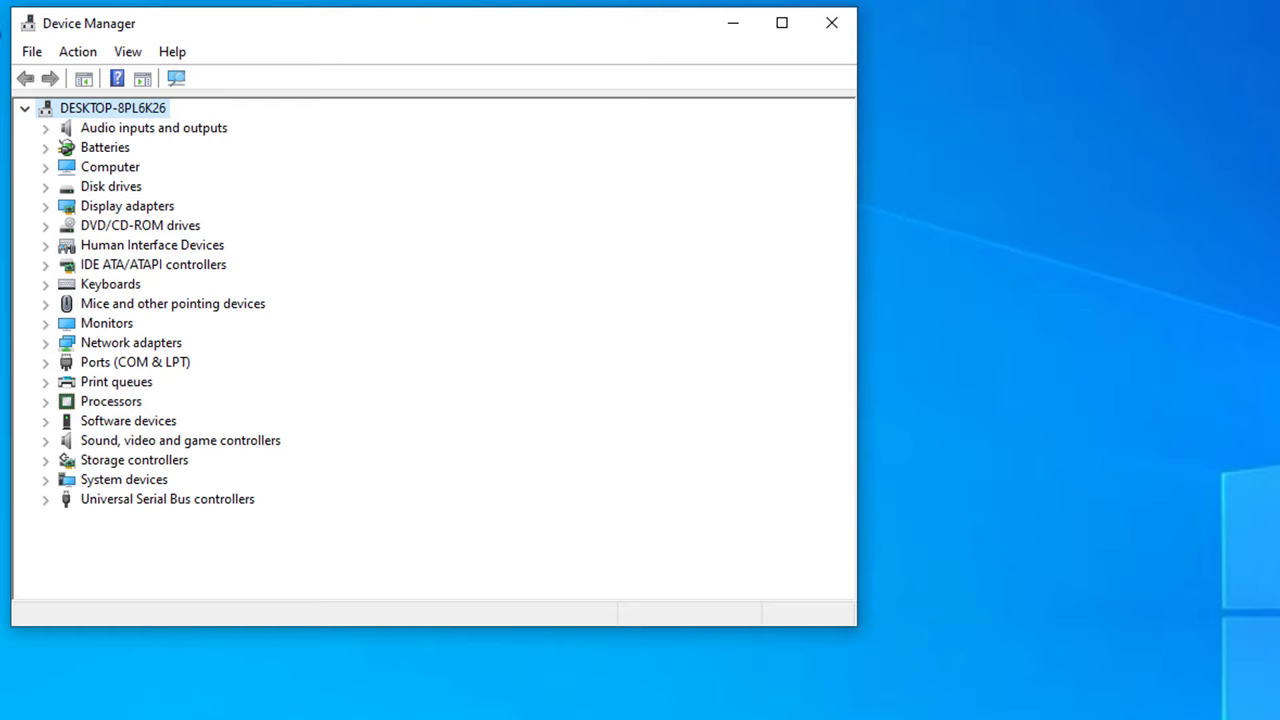
Expand Mice and other pointing devices to reach the HID-compliant mouse
key("Down")
key("Down")
key("Down")
key("Down")
key("Down")
key("Down")
key("Down")
key("Down")
key("Down")
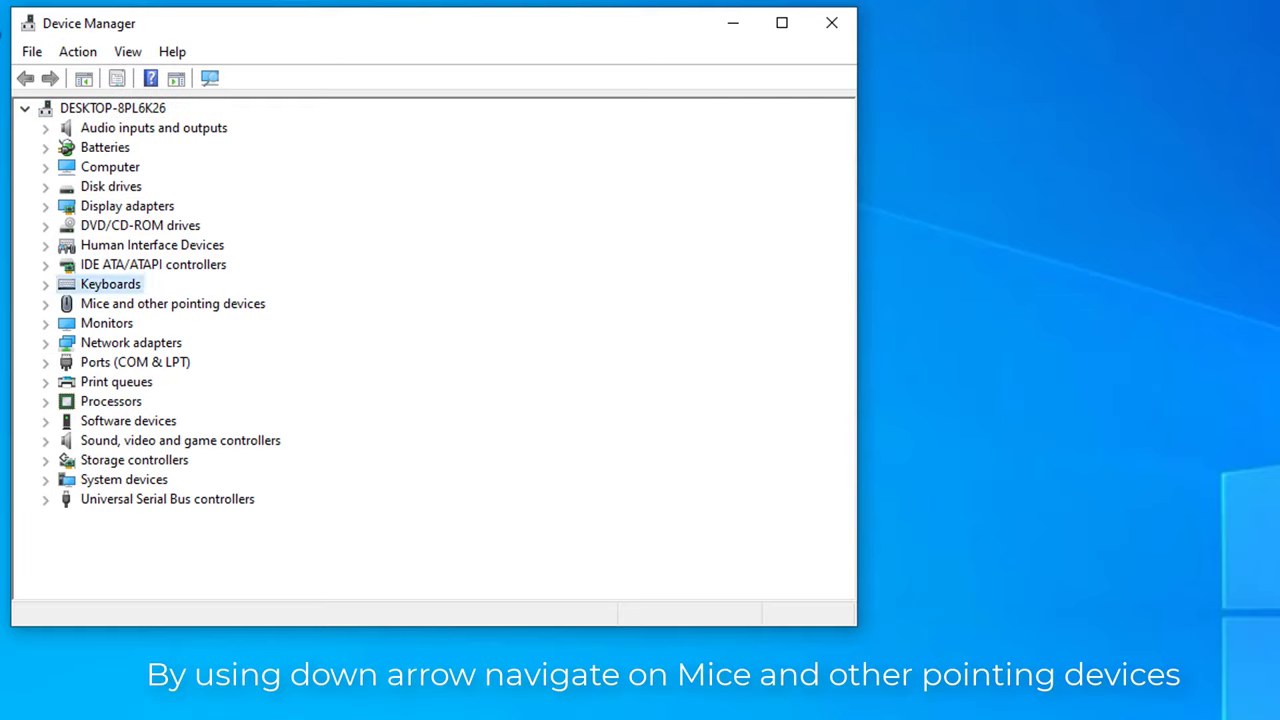
key("Down")
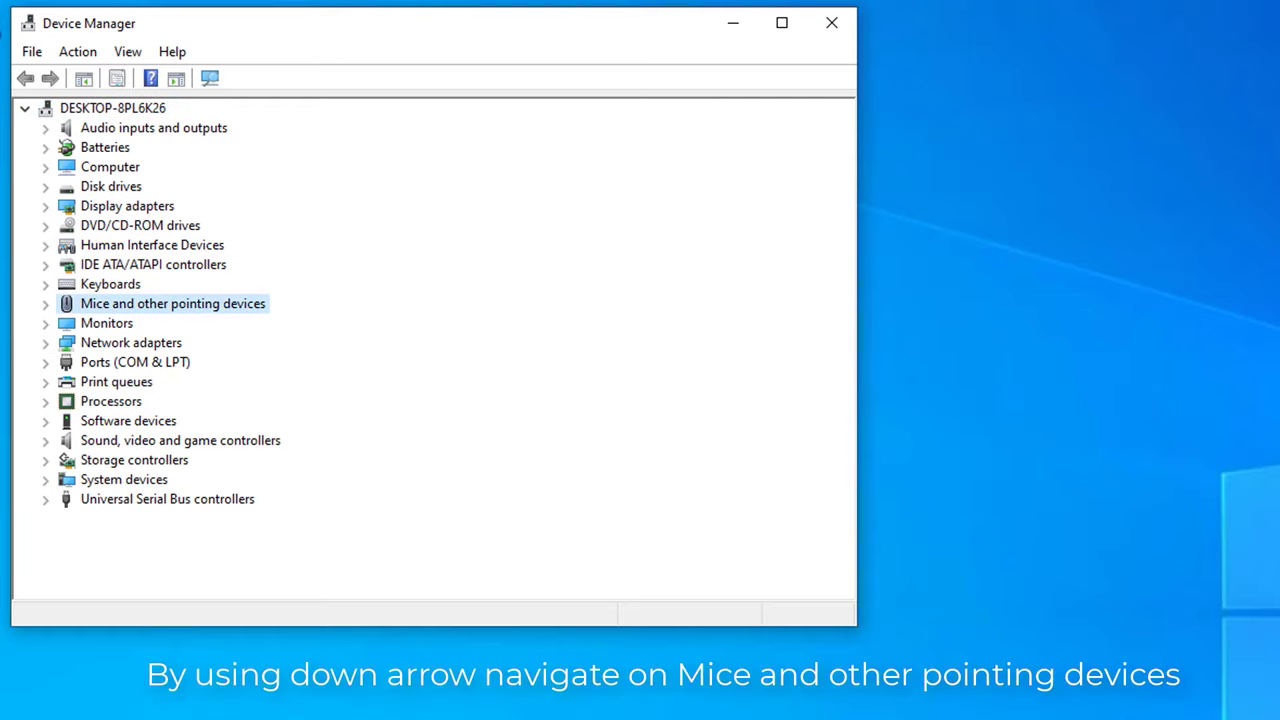
key("Right")
key("Down")
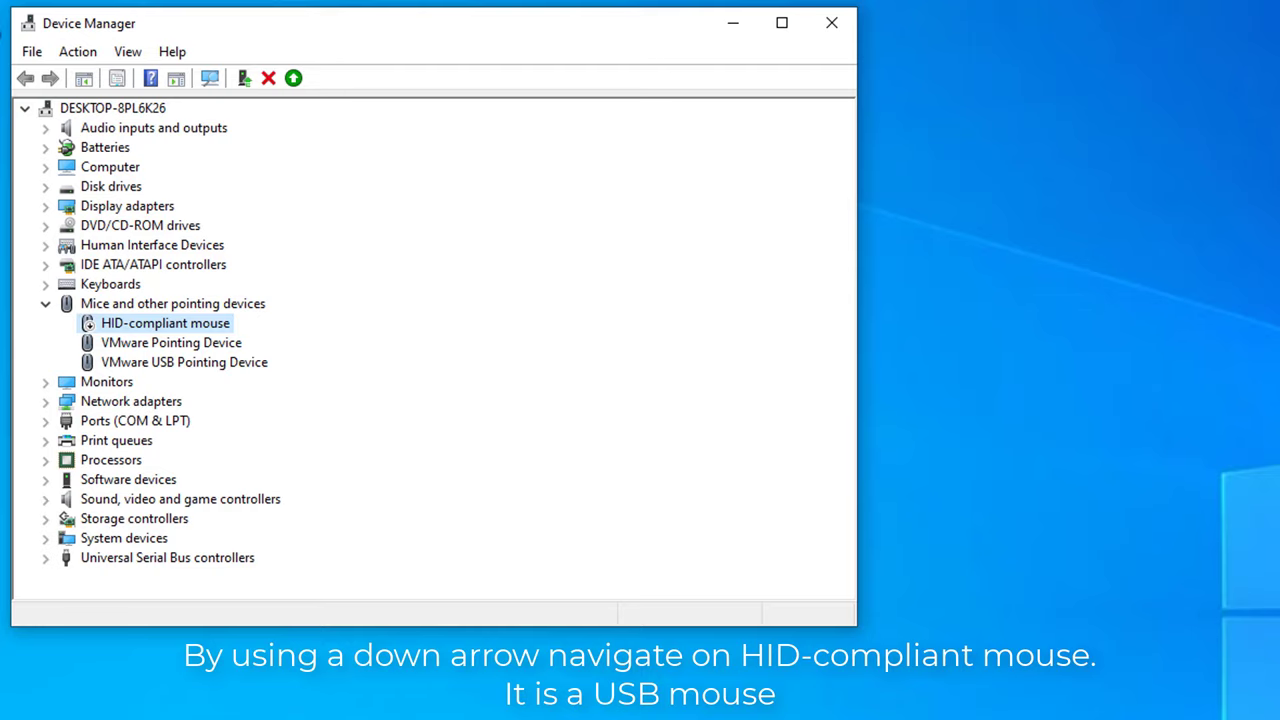
Open the HID-compliant mouse's Properties from its context menu
key("shift+F10")
key("Escape")
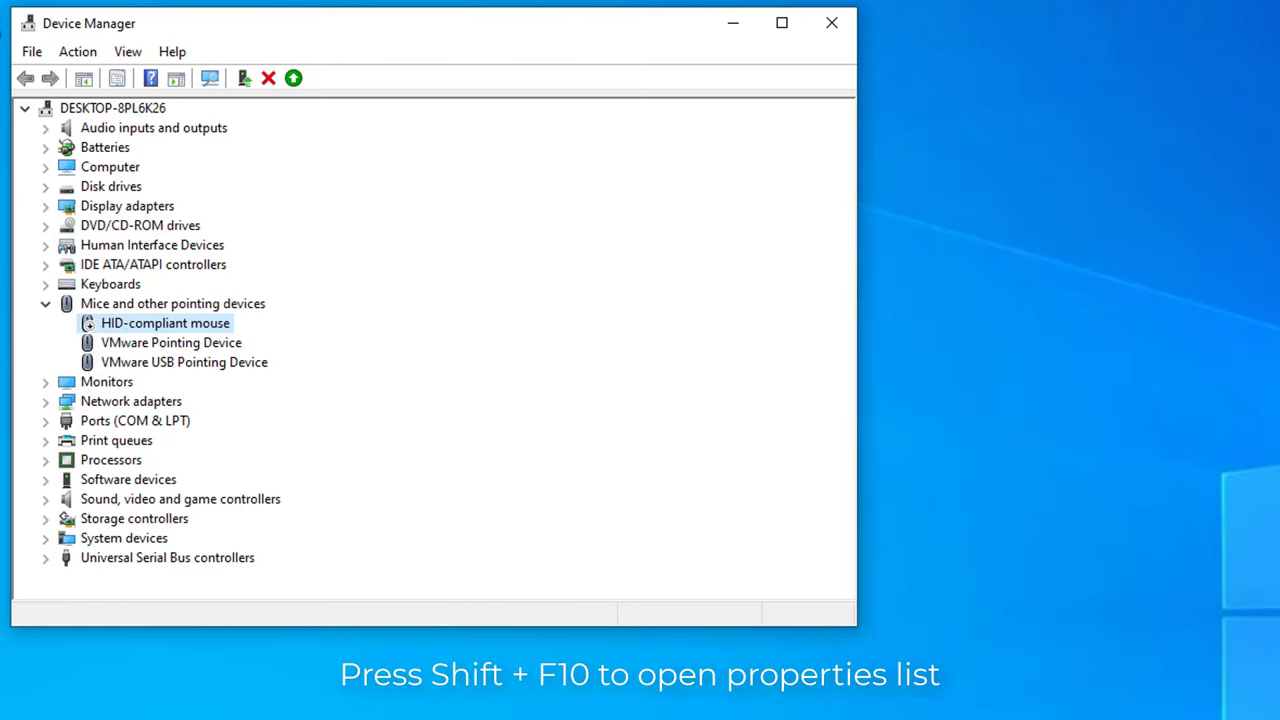
key("shift+F10")
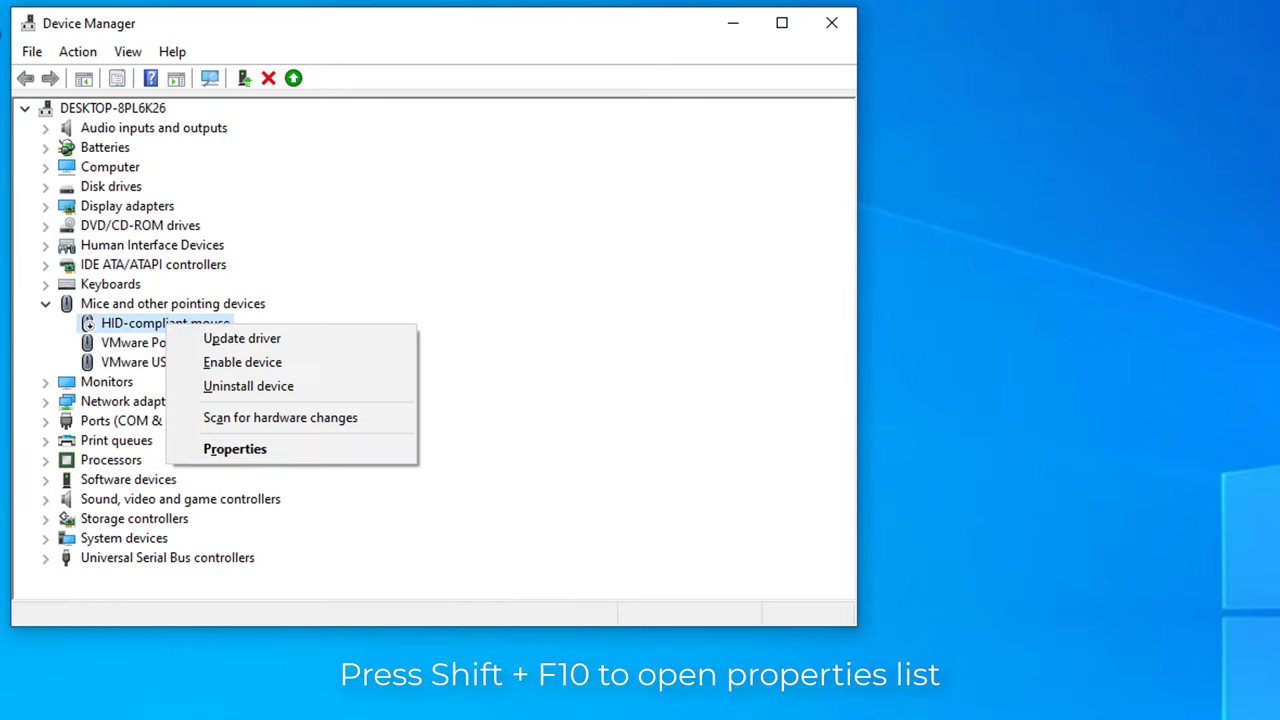
key("Down")
key("Down")
key("Down")
key("Down")
key("Down")
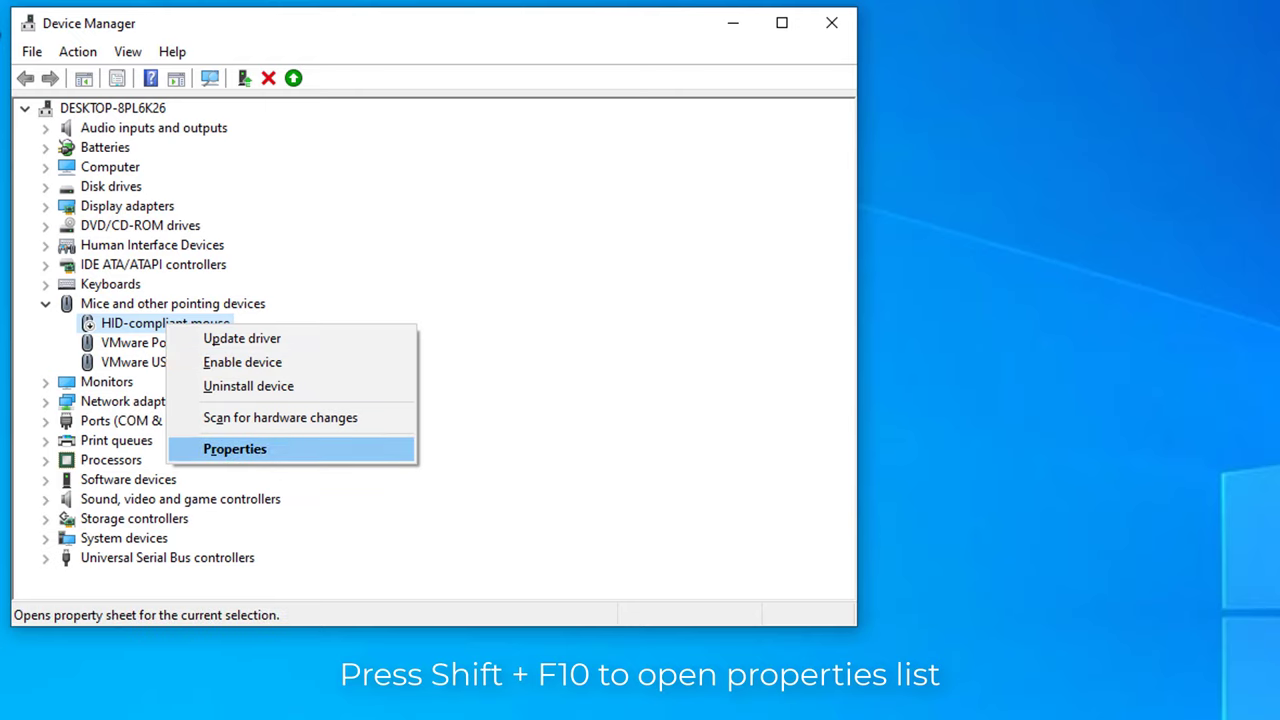
key("Return")
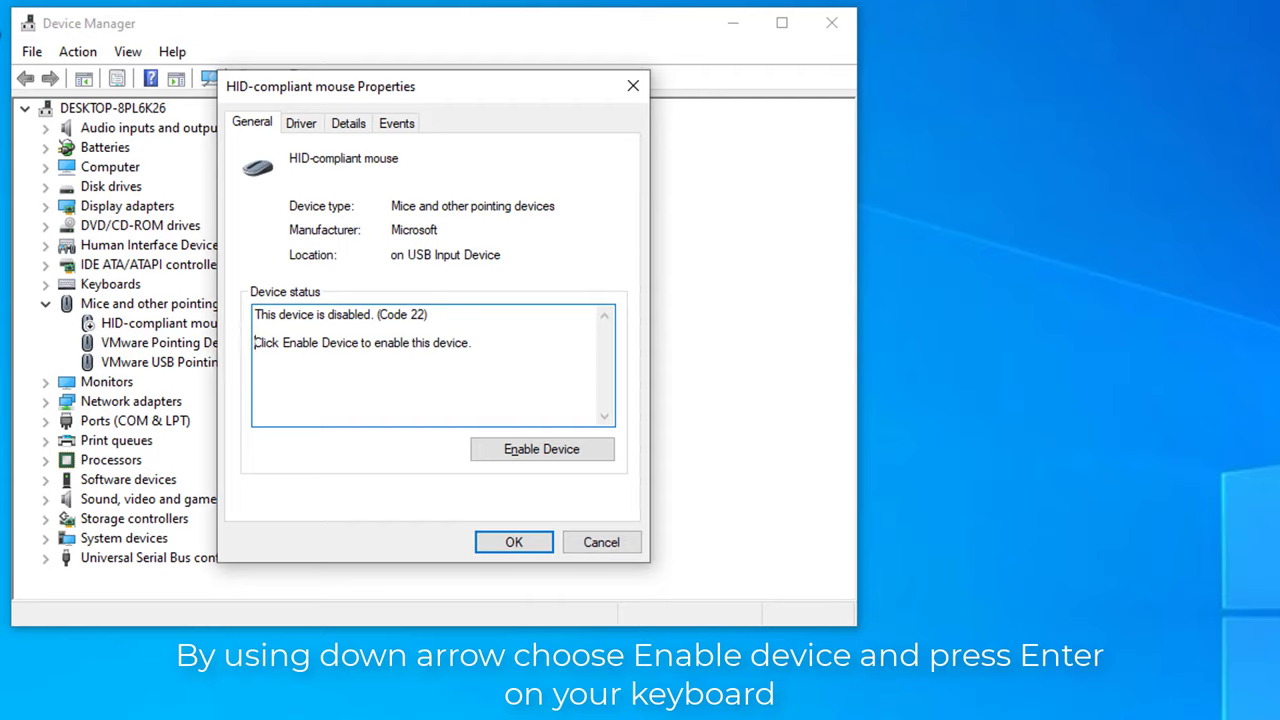
Re-enable the HID-compliant mouse with Enable Device, then close its properties and Device Manager
key("Tab")
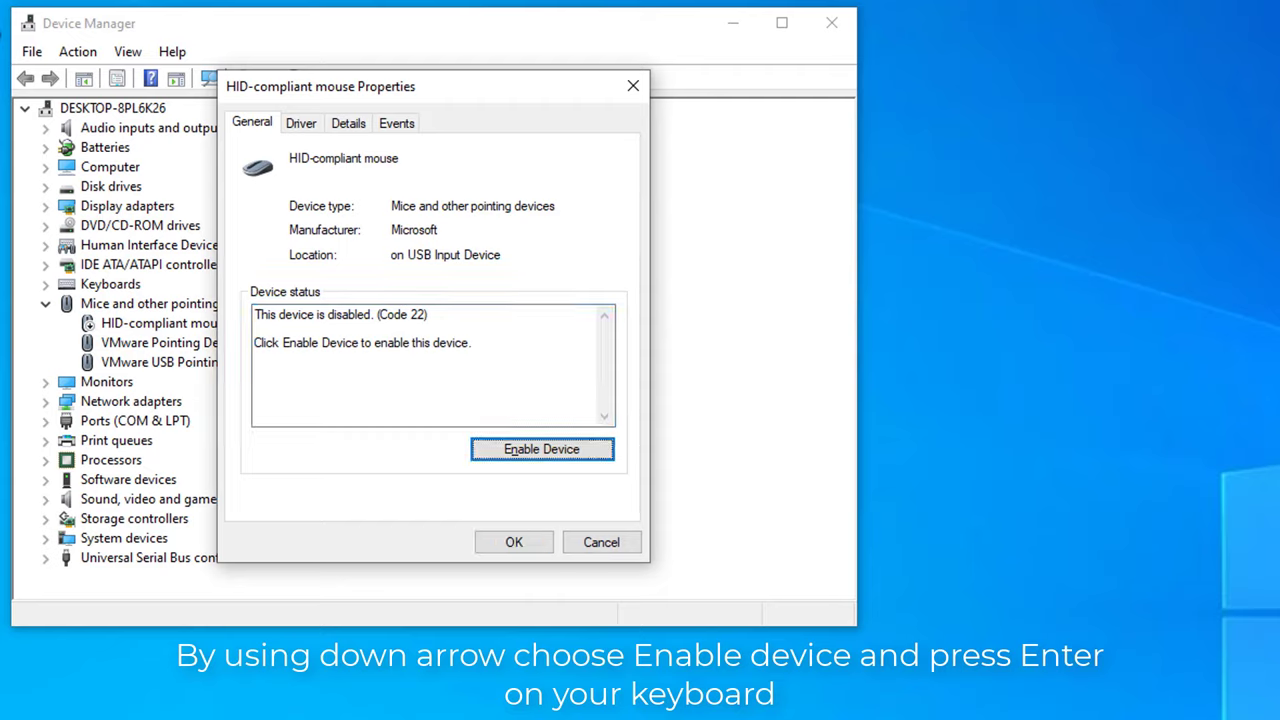
key("Return")
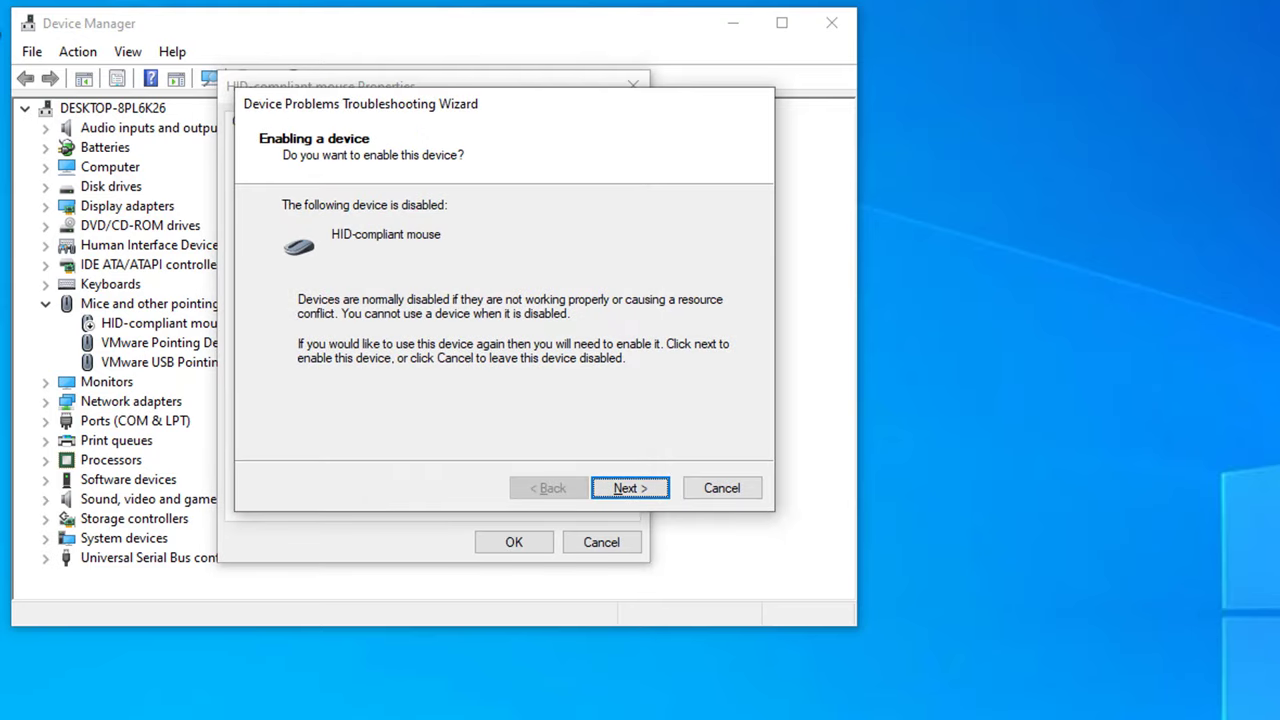
key("Return")
key("Return")
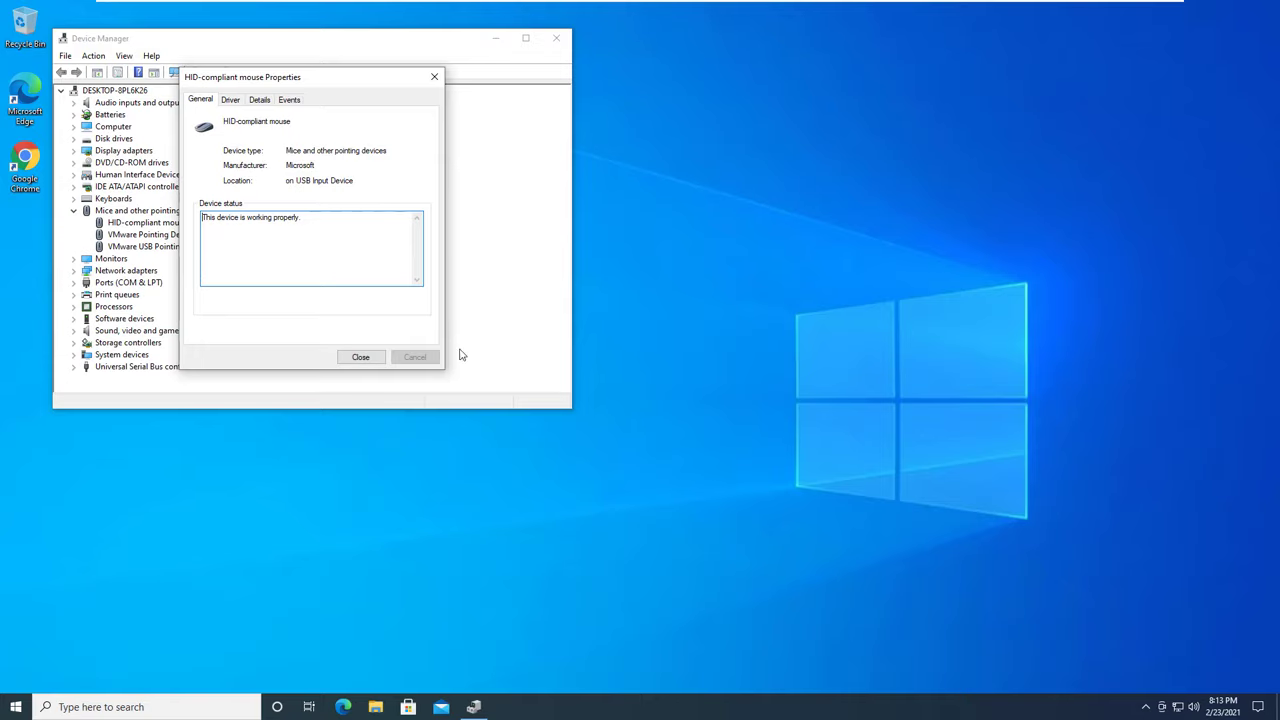
left_click(360, 357)
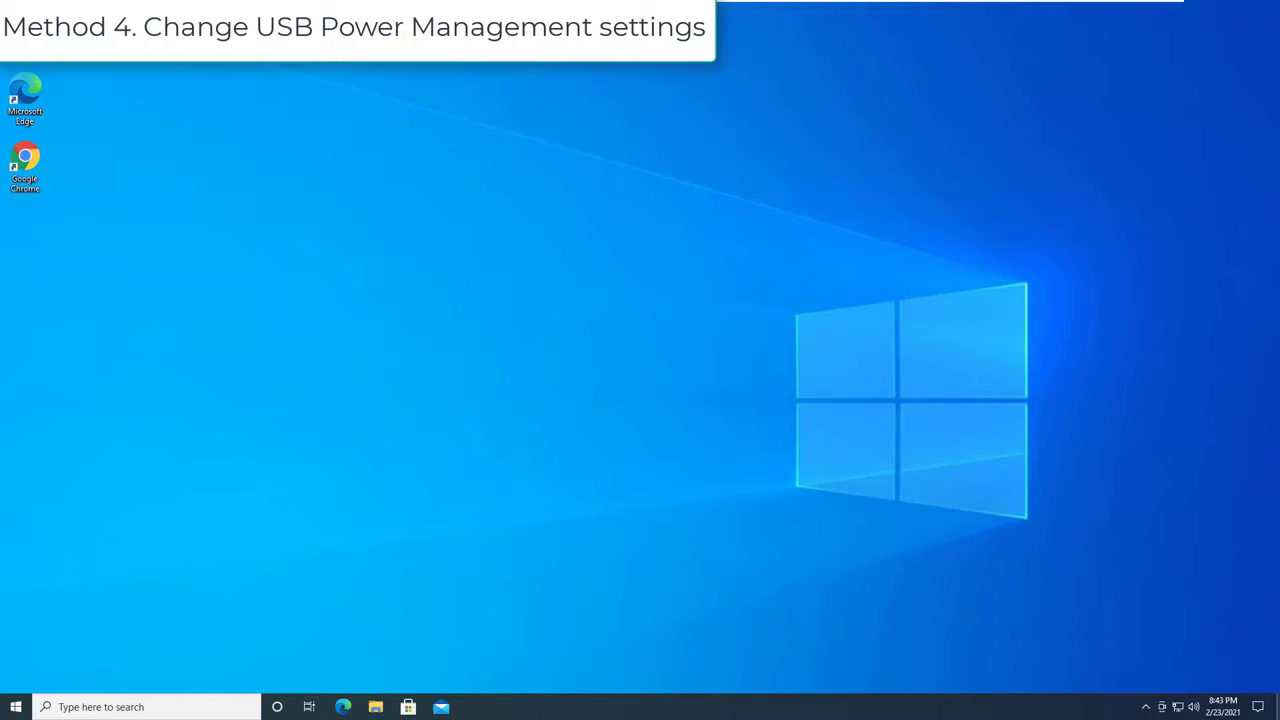
Relaunch Device Manager with devmgmt.msc from the Run dialog
key("super+r")
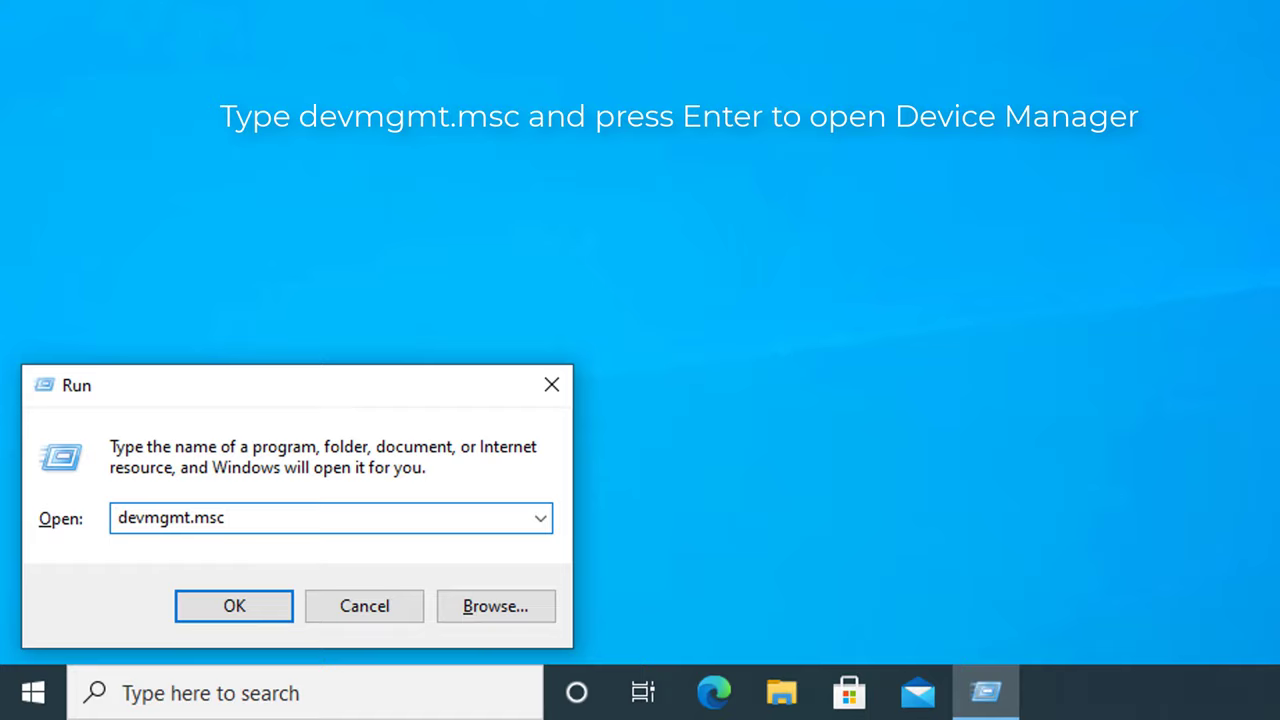
key("Return")
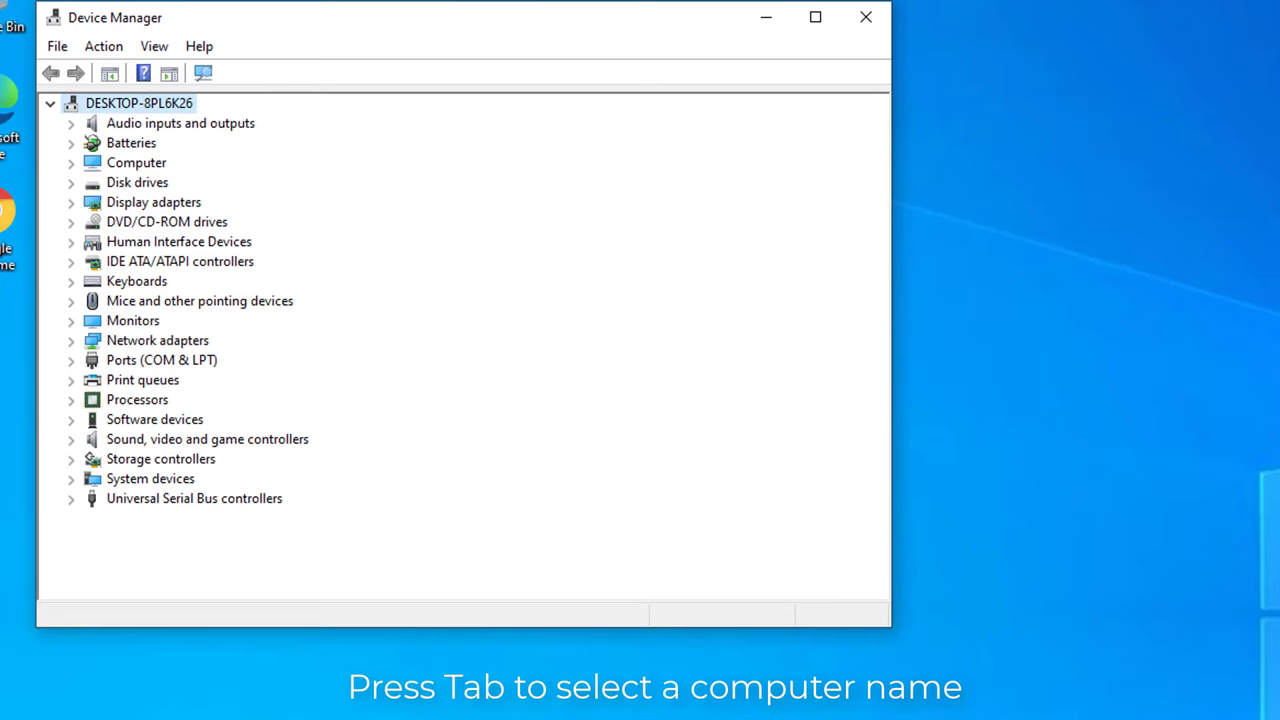
Expand Universal Serial Bus controllers and open USB Root Hub (USB 3.0) properties
key("Down")
key("Down")
key("Down")
key("Down")
key("Down")
key("Down")
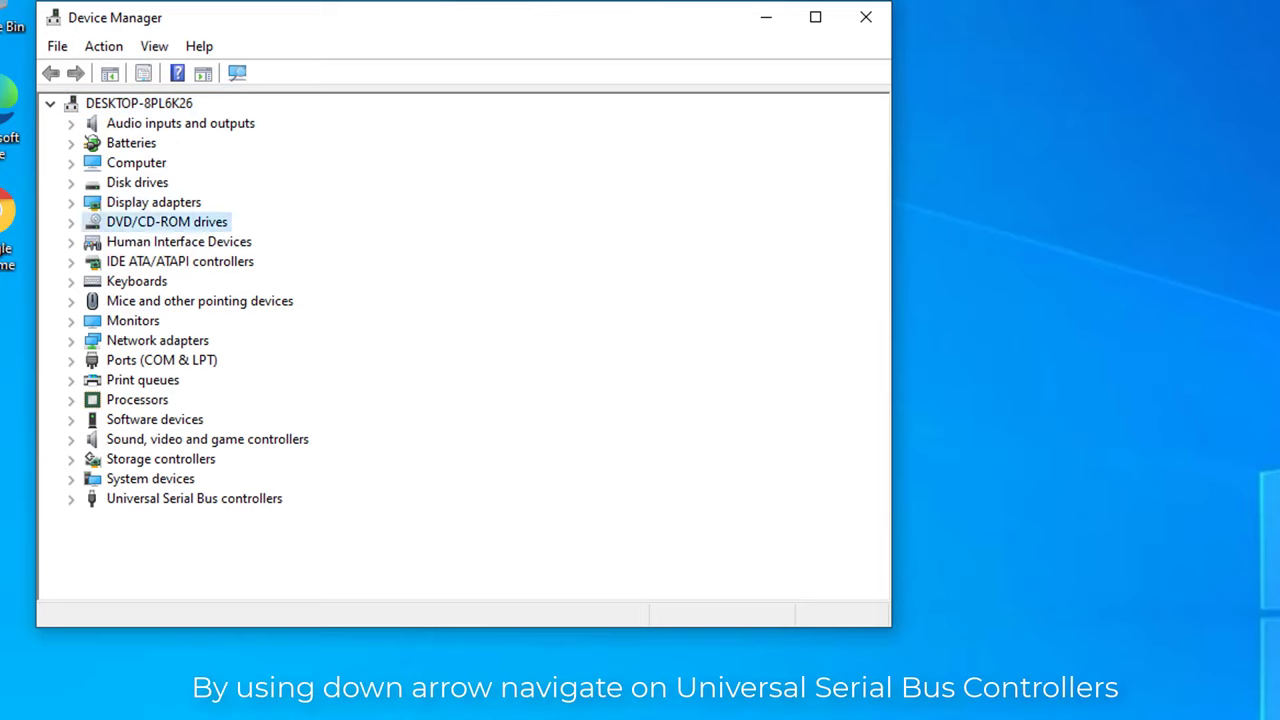
key("Down")
key("Down")
key("Down")
key("Down")
key("Down")
key("Down")
key("Down")
key("Down")
key("Down")
key("Down")
key("Down")
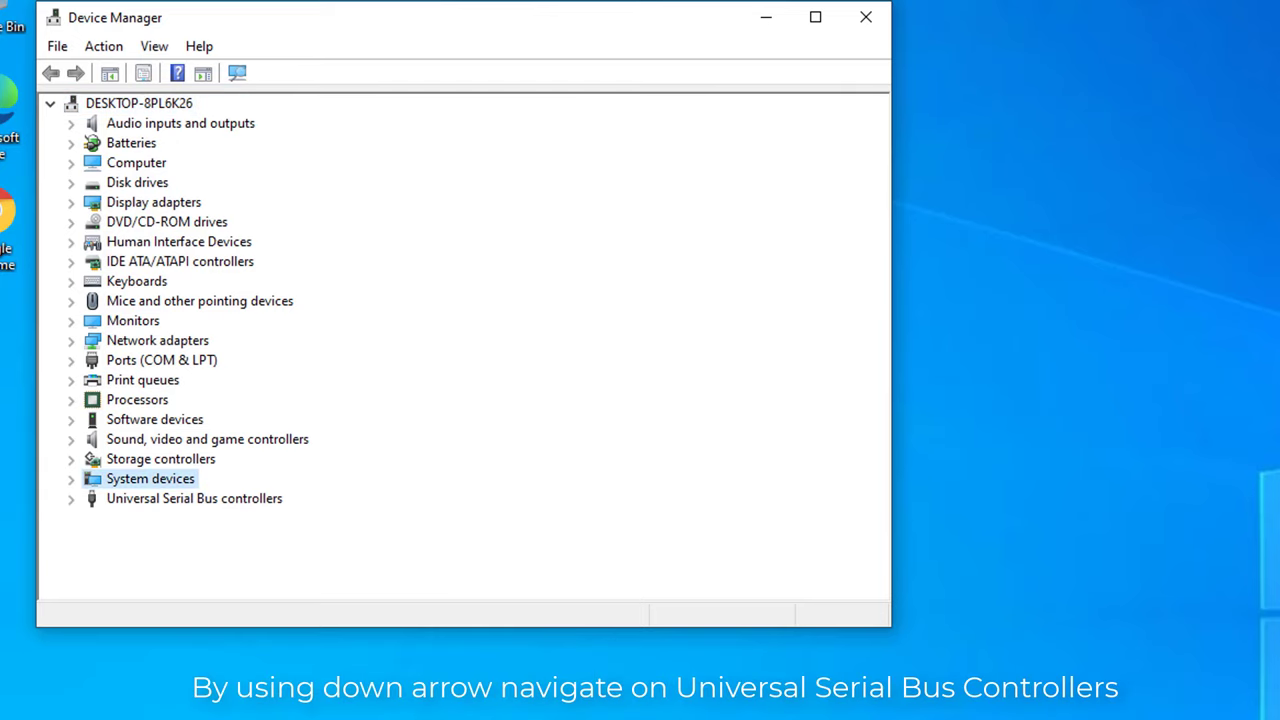
key("Down")
key("Right")
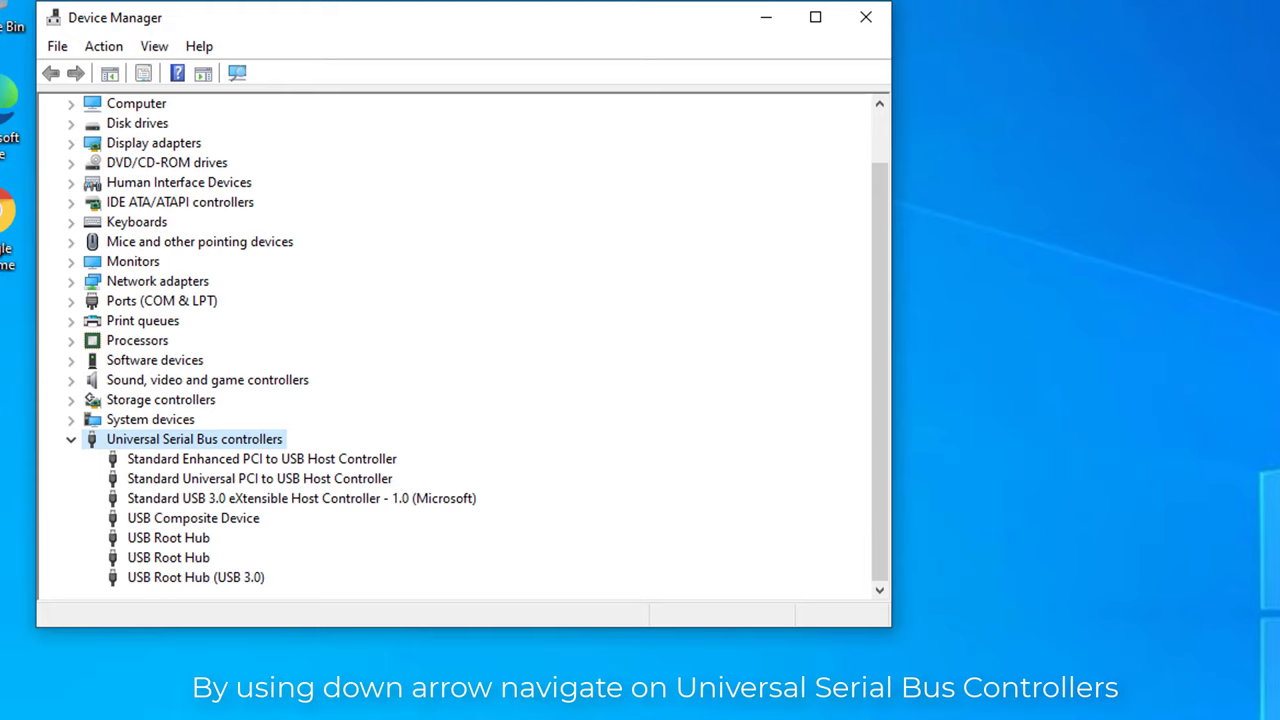
key("Down")
key("Down")
key("Down")
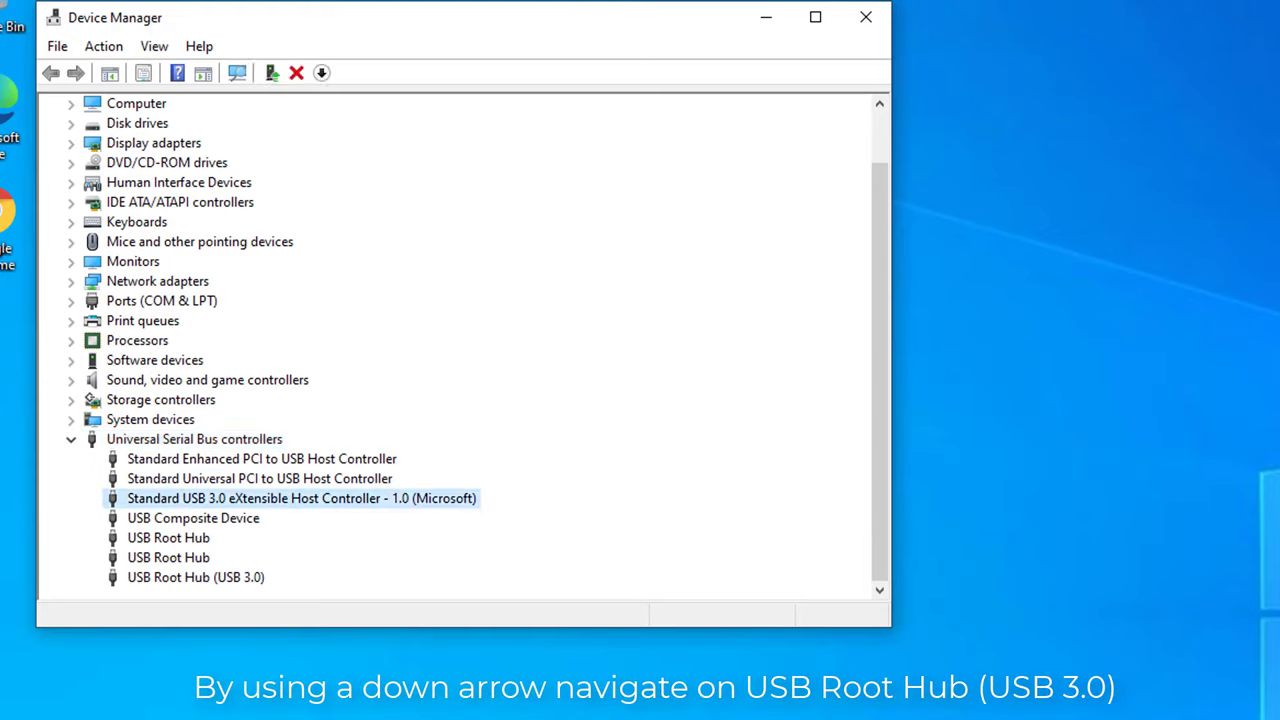
key("Down")
key("Down")
key("Down")
key("Down")
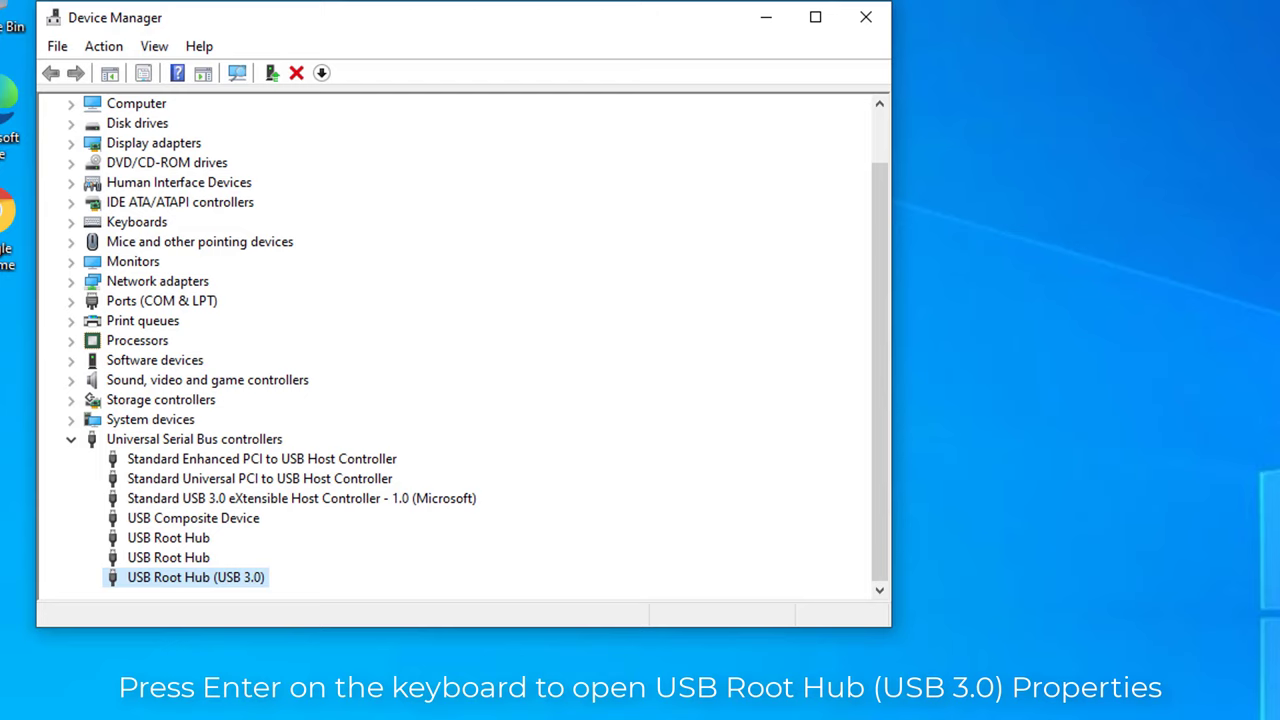
key("Return")
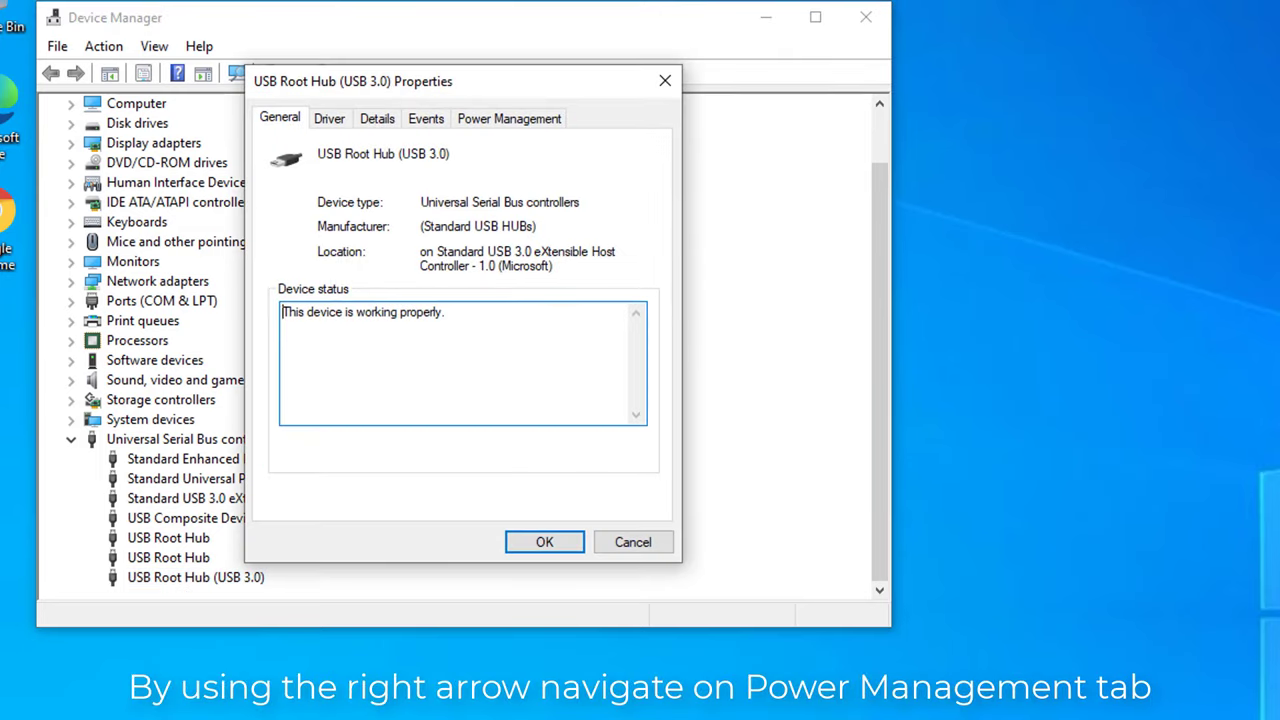
Tick 'Allow the computer to turn off this device' under Power Management and confirm with OK
key("Tab")
key("Tab")
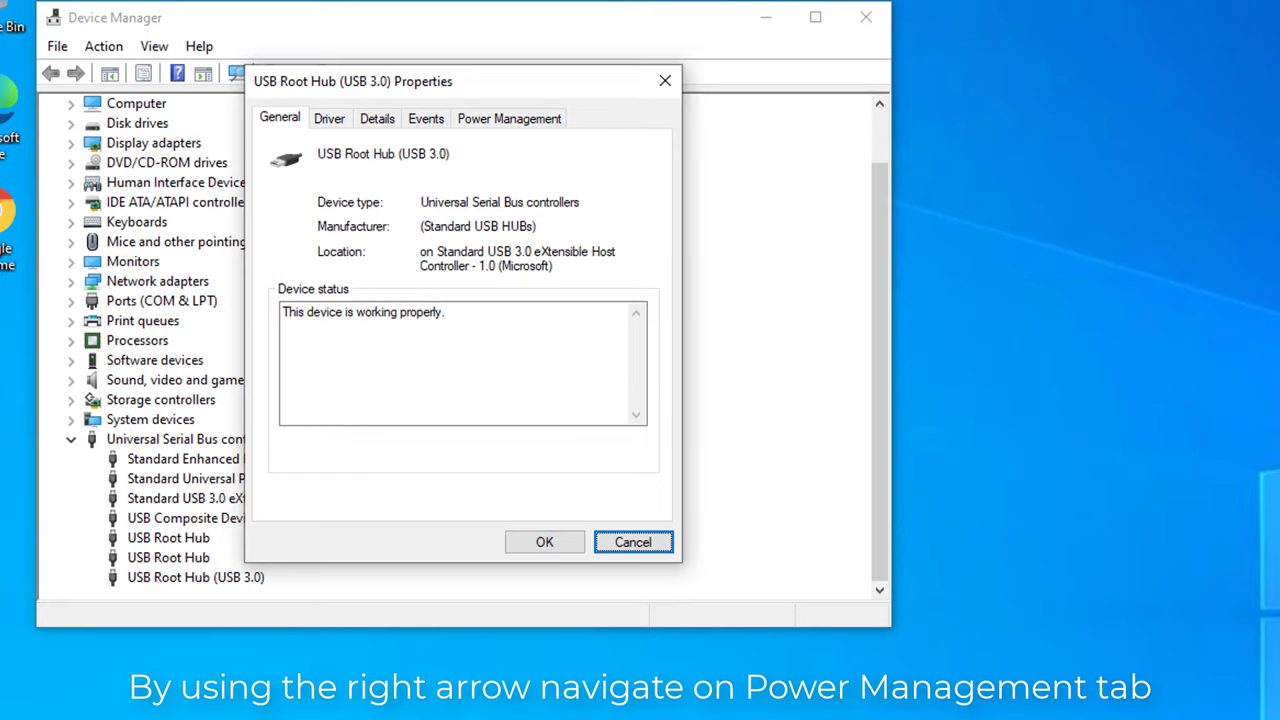
key("Tab")
key("Right")
key("Right")
key("Right")
key("Right")
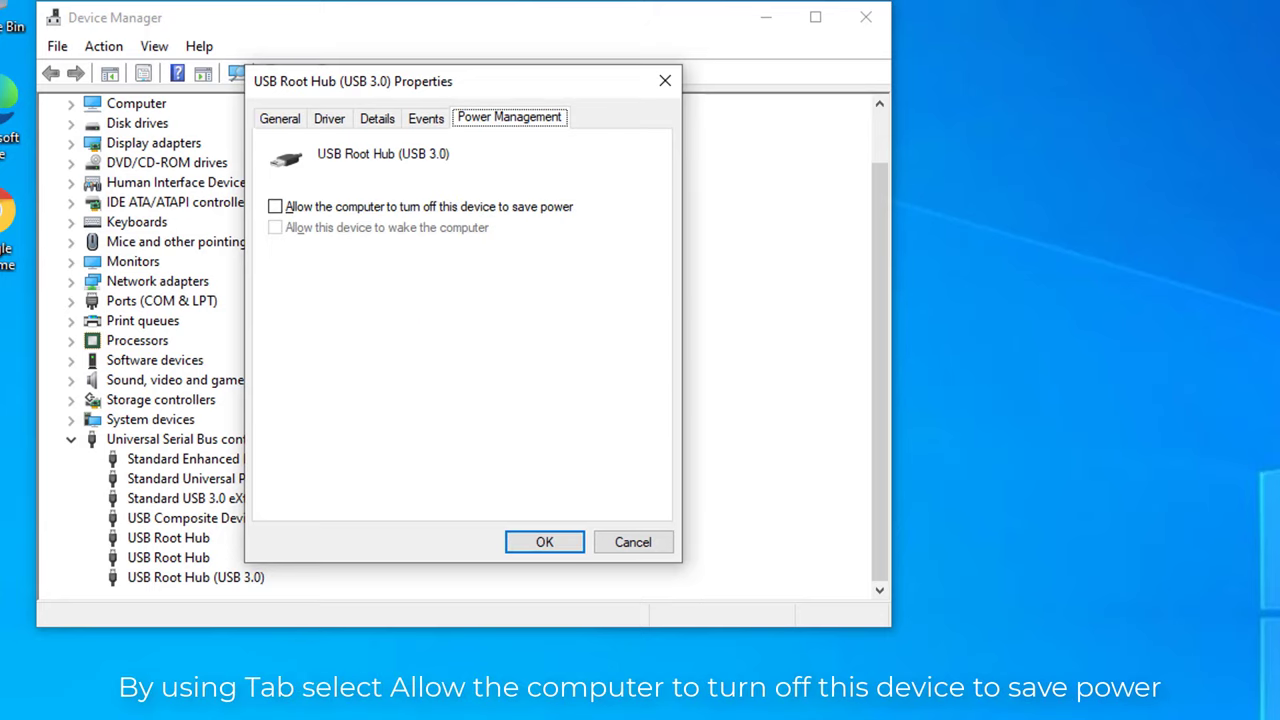
key("Tab")
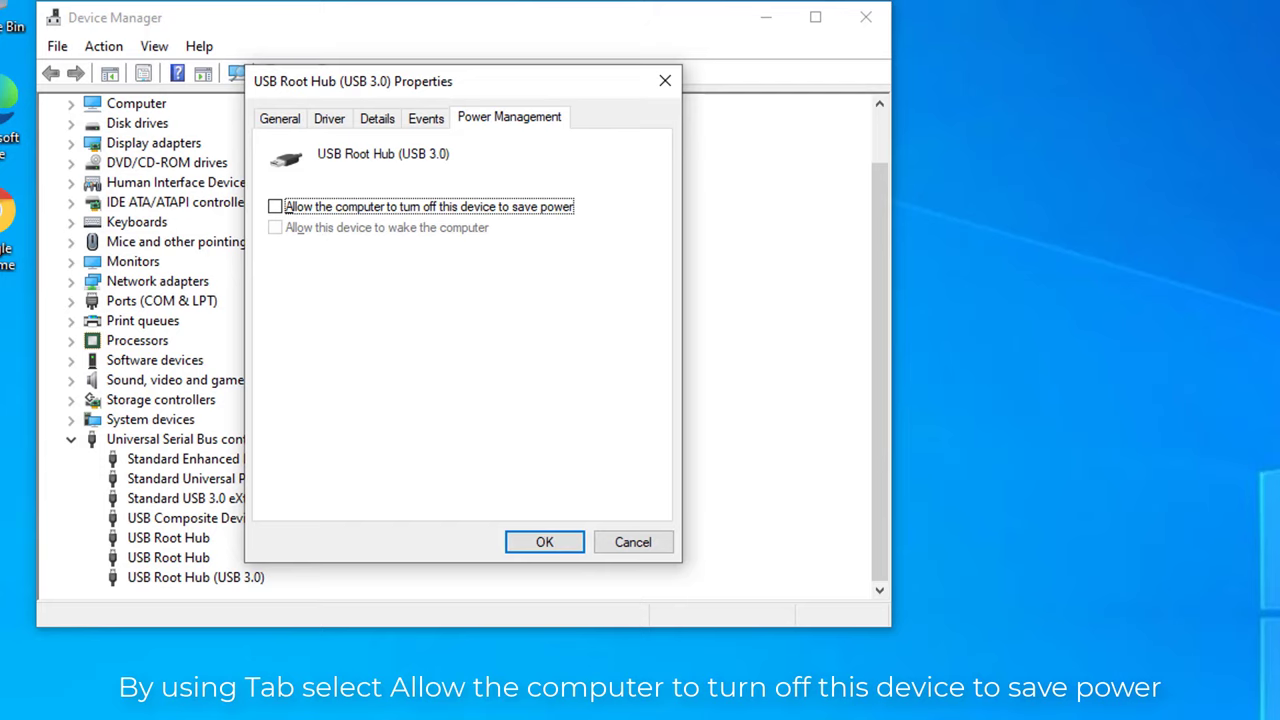
key("space")
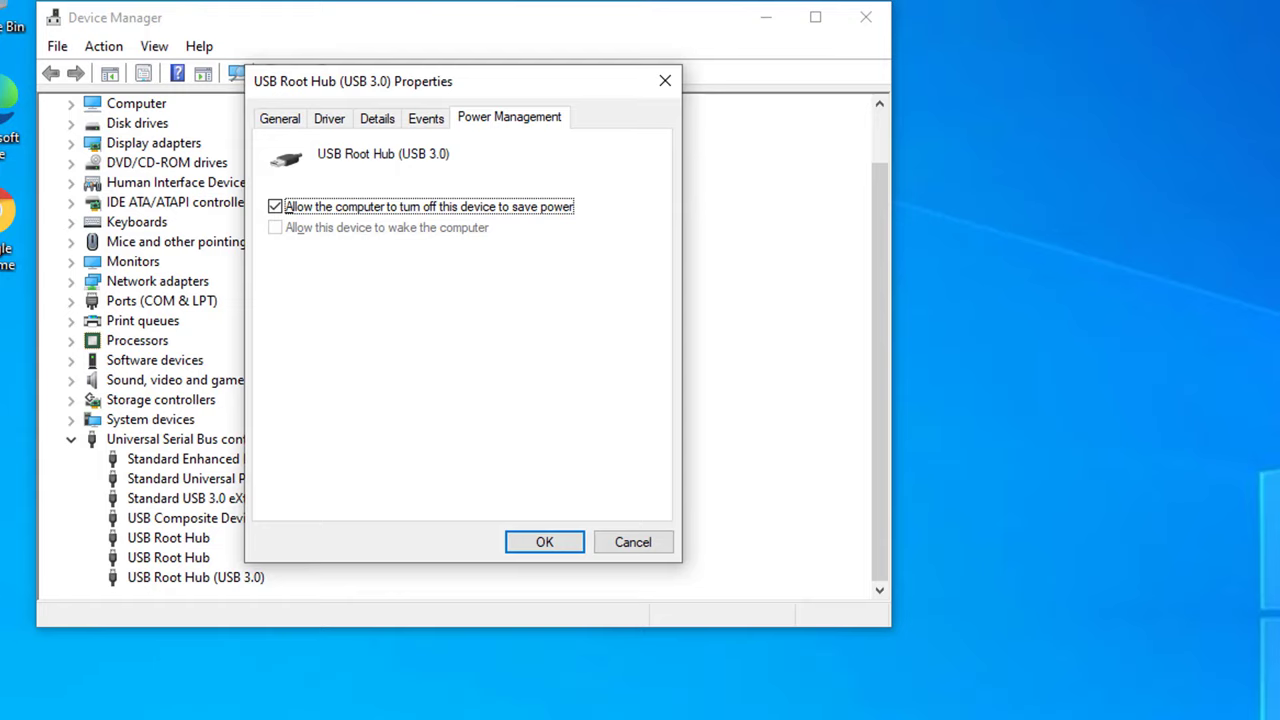
key("Tab")
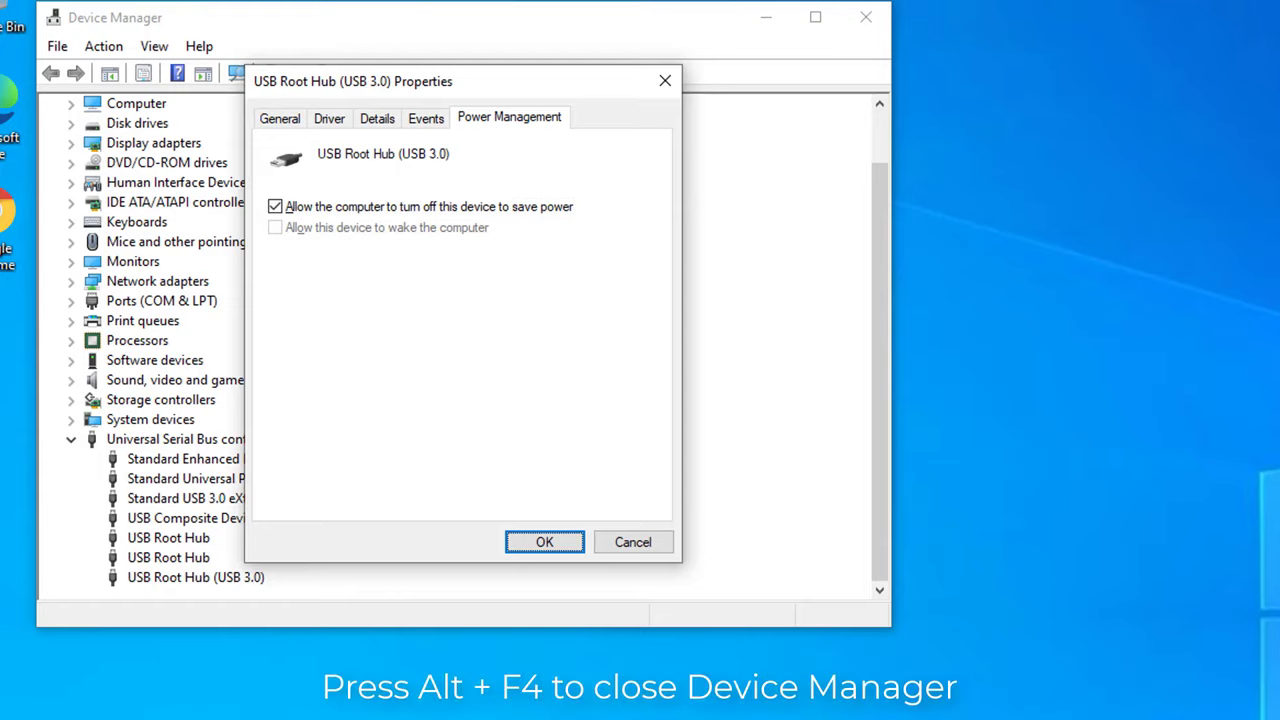
key("Return")
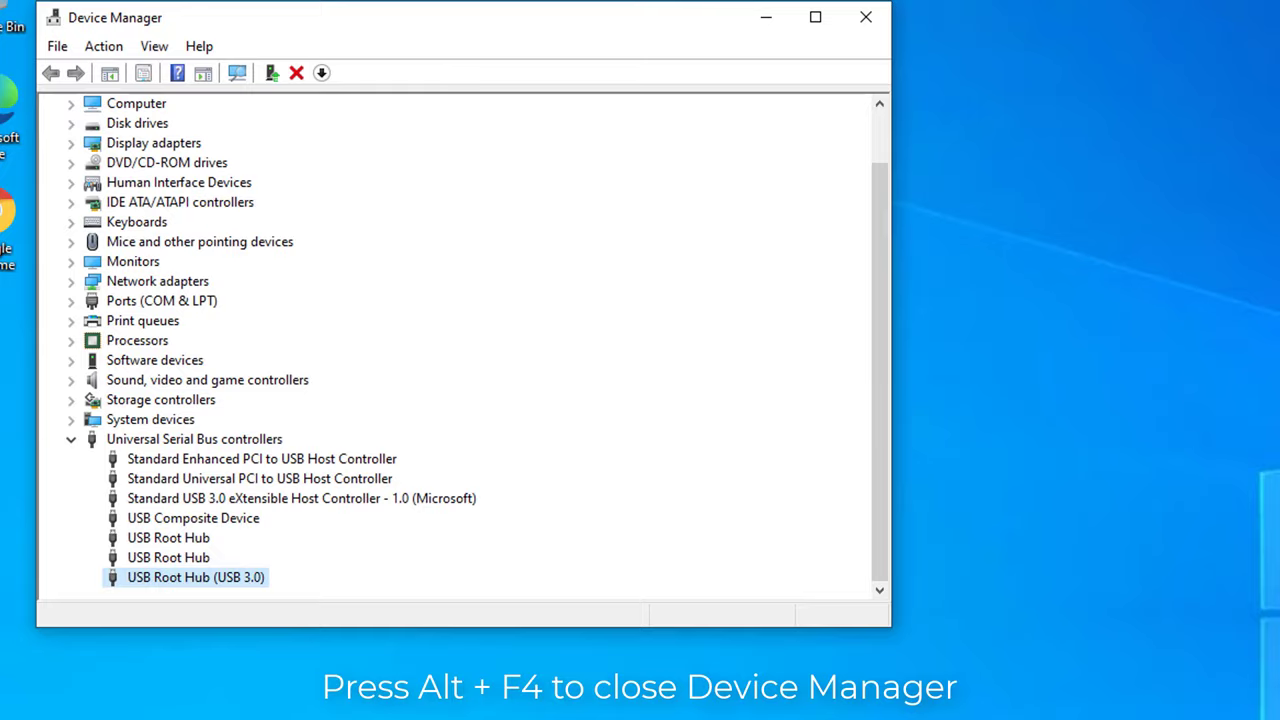
Close Device Manager and restart Windows from the Start menu's Power button
key("alt+F4")
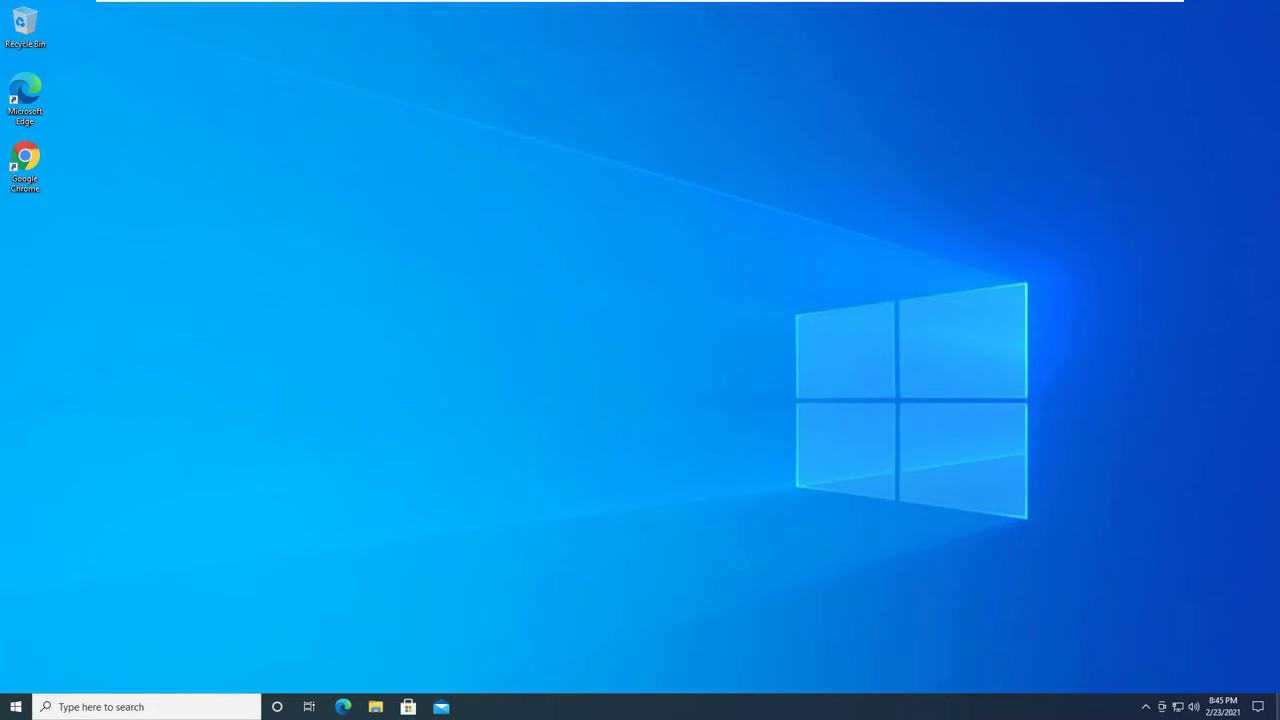
key("super")
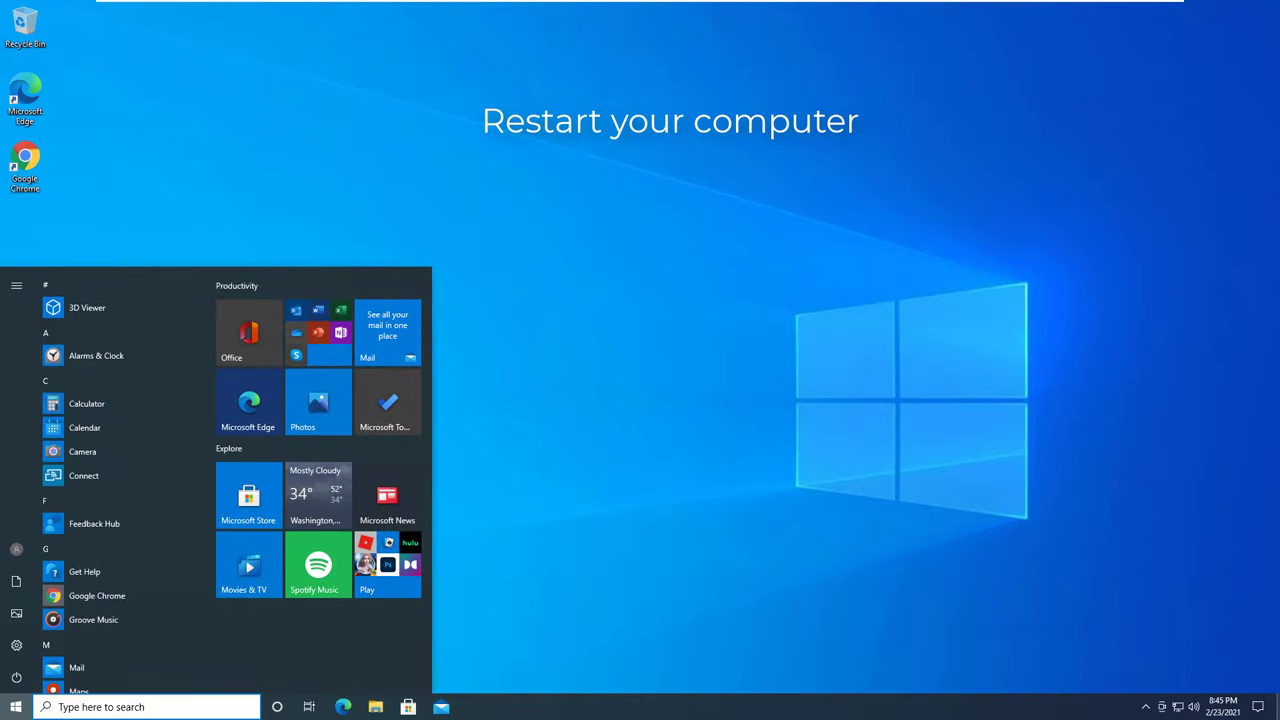
key("Tab")
key("Tab")
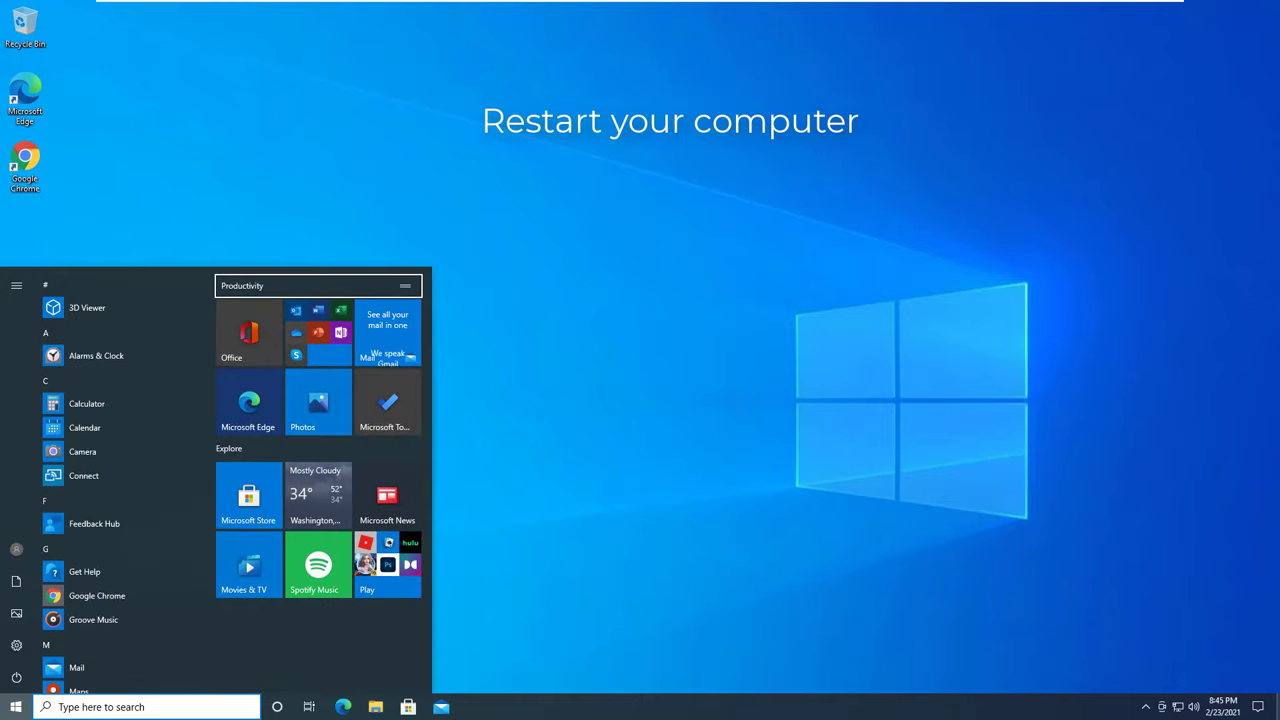
key("Tab")
key("Tab")
key("Down")
key("Down")
key("Down")
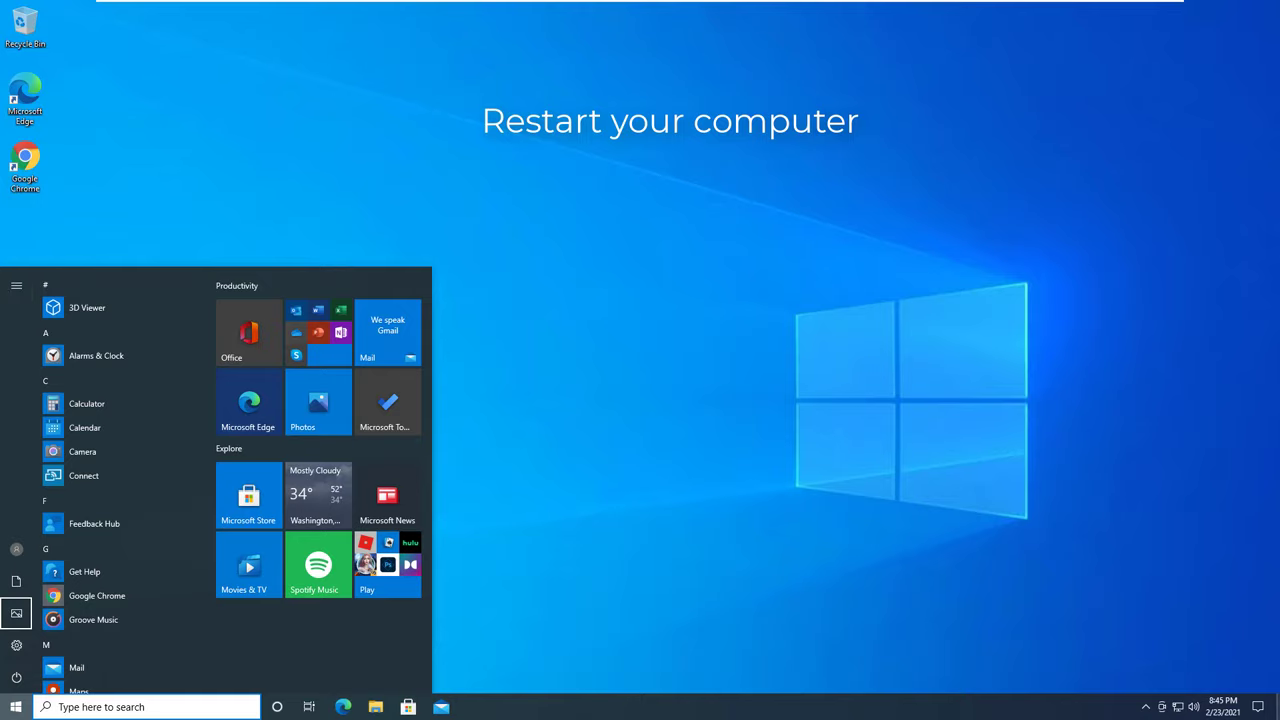
key("Down")
key("Down")
key("Return")
key("Down")
key("Down")
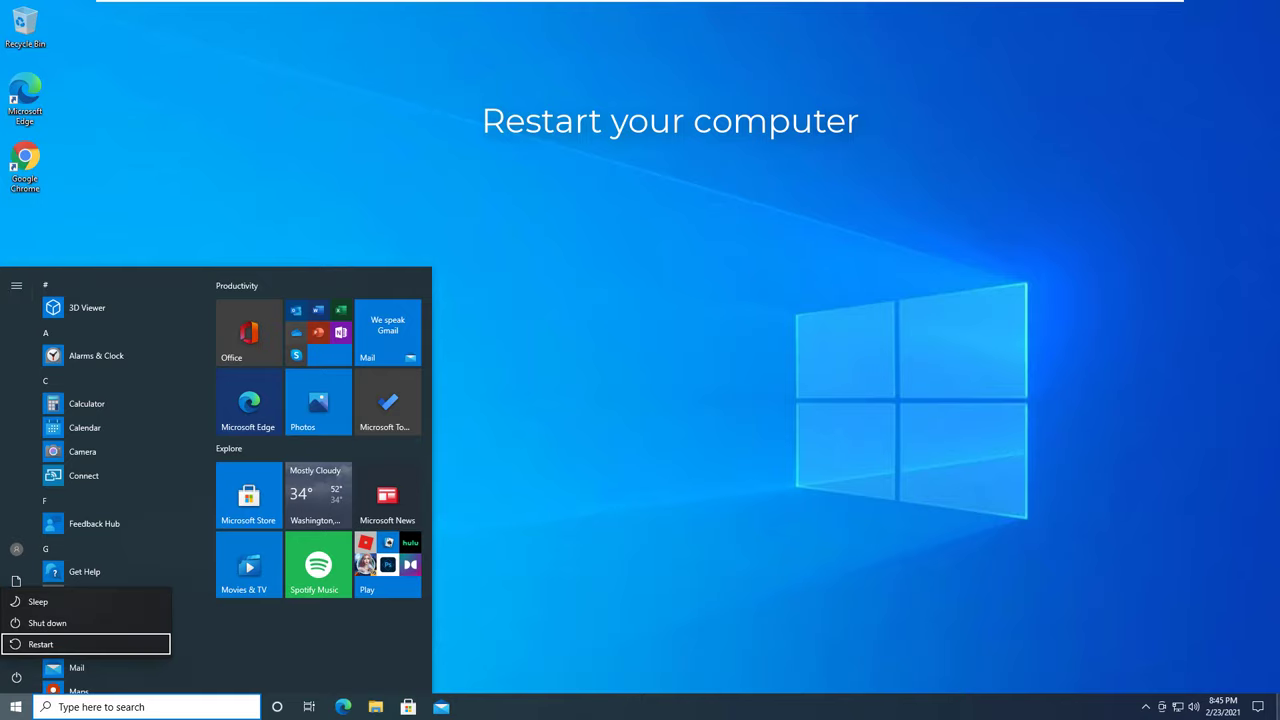
key("Return")
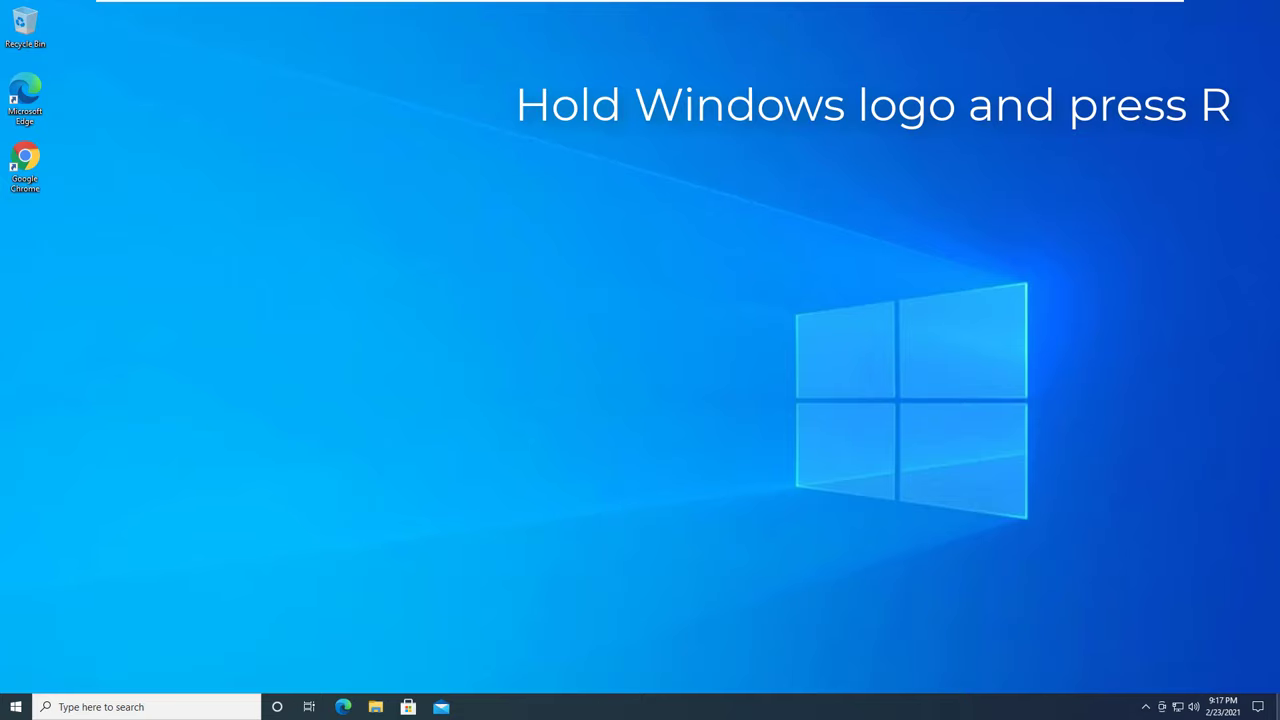
Launch Device Manager by running devmgmt.msc from the Run dialog
key("super+r")
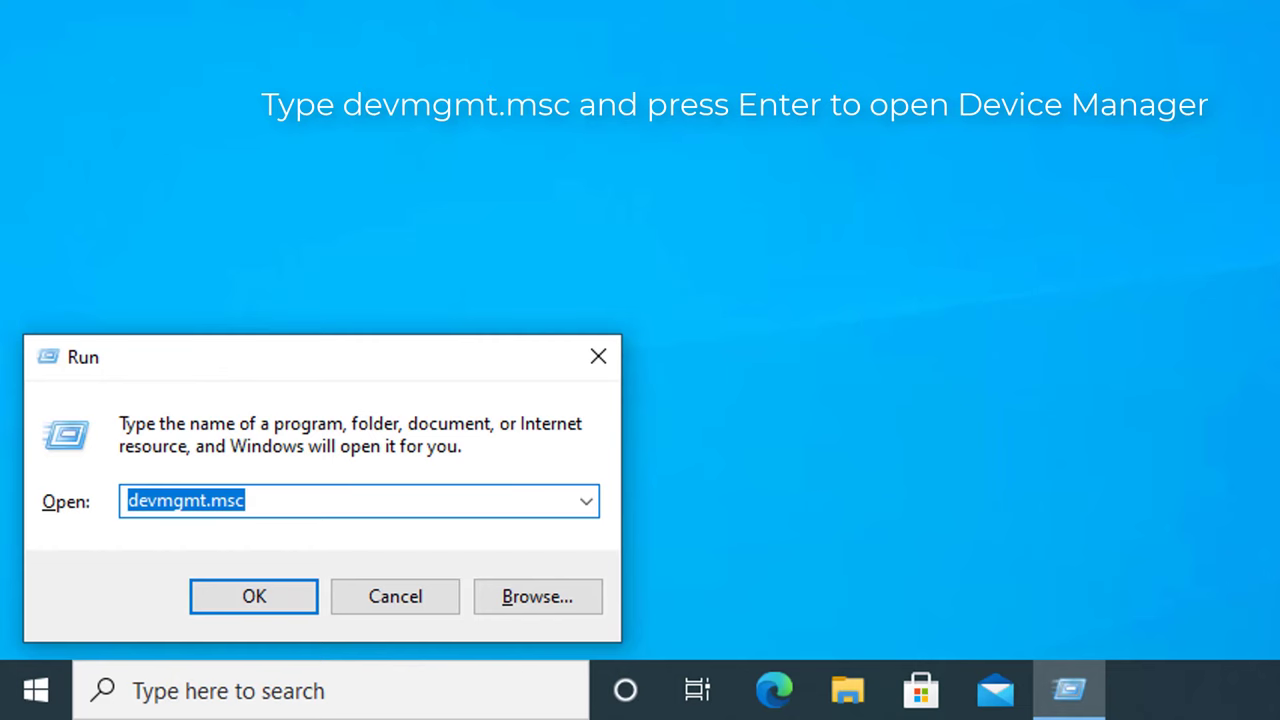
type("devmgmt.msc")
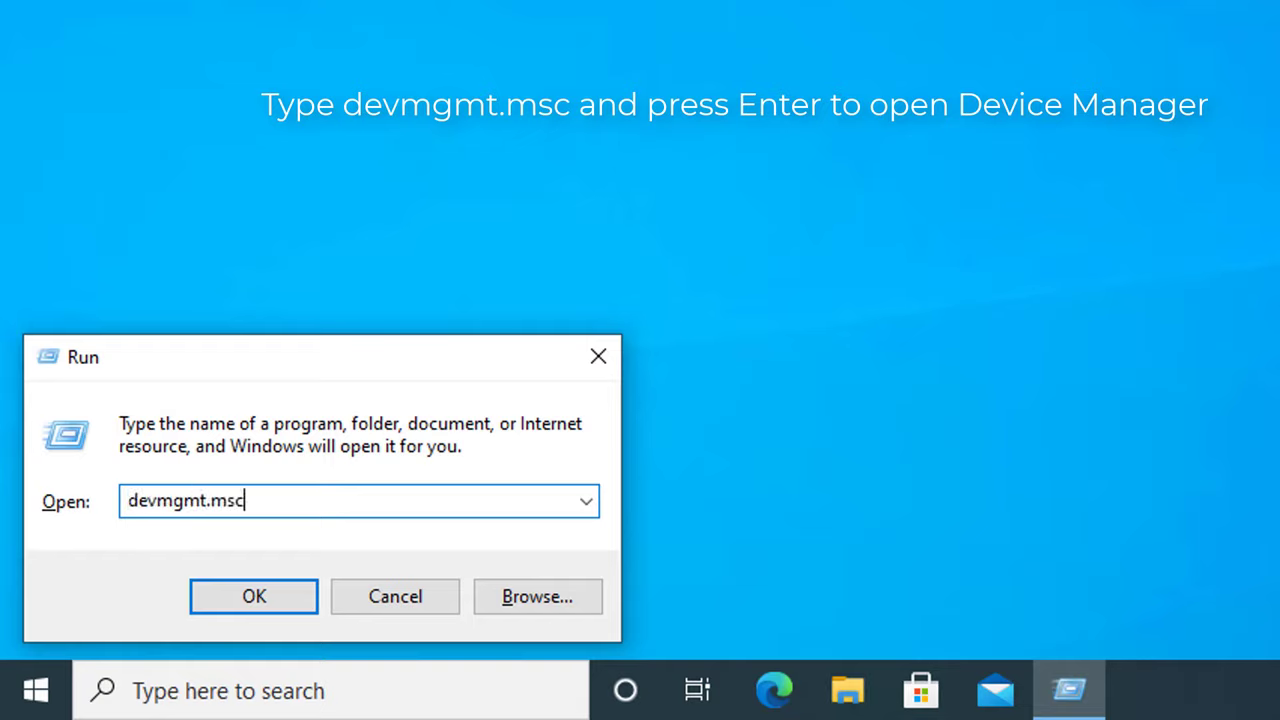
key("Return")
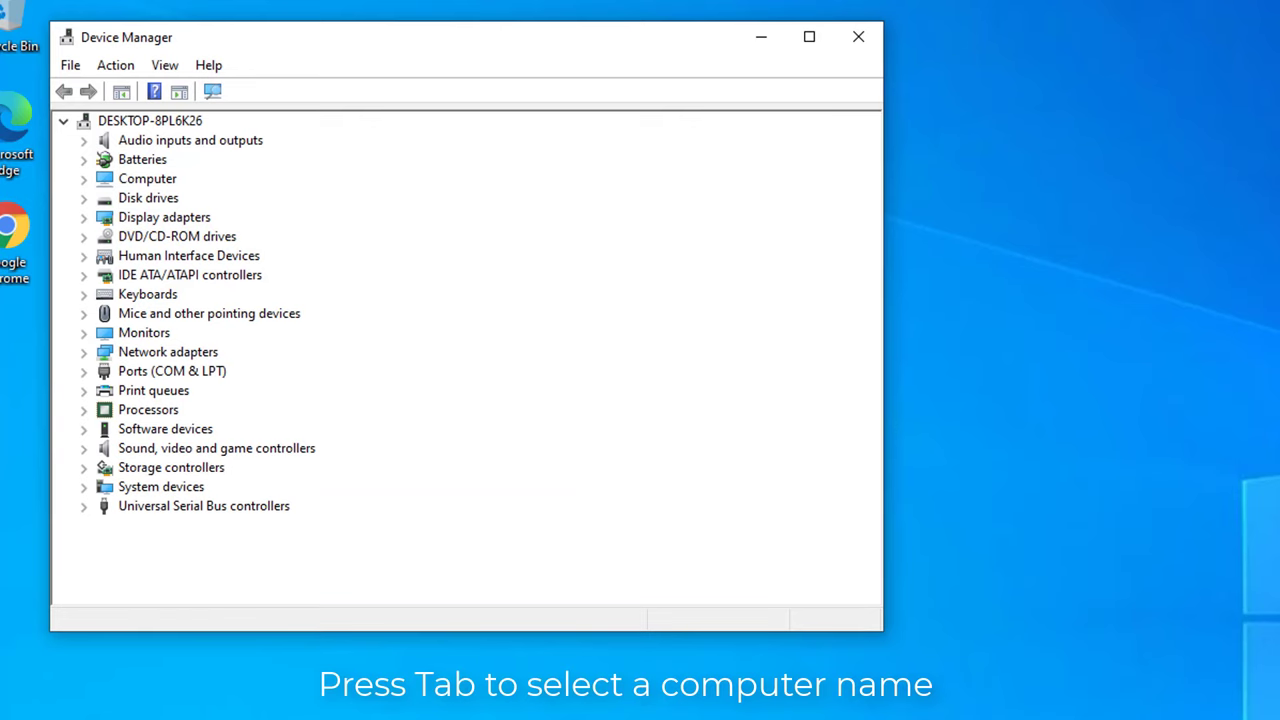
Expand Mice and other pointing devices and select the HID-compliant mouse
key("Tab")
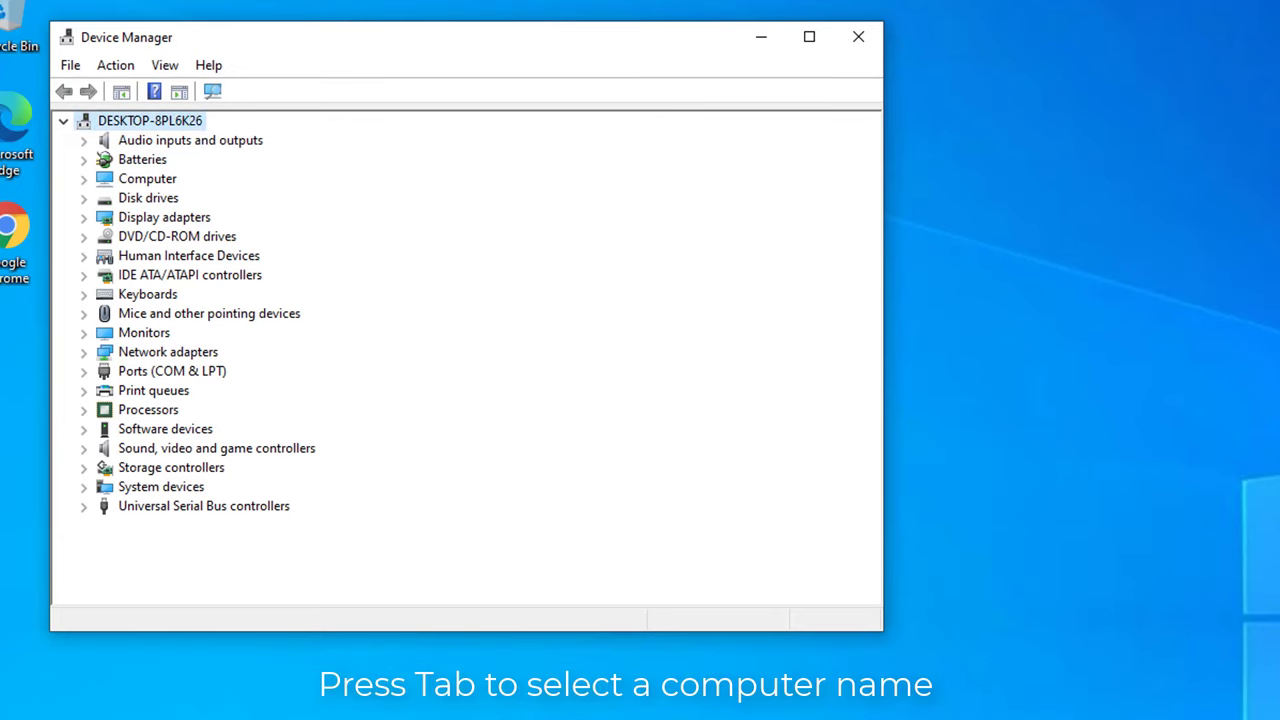
key("Down")
key("Down")
key("Down")
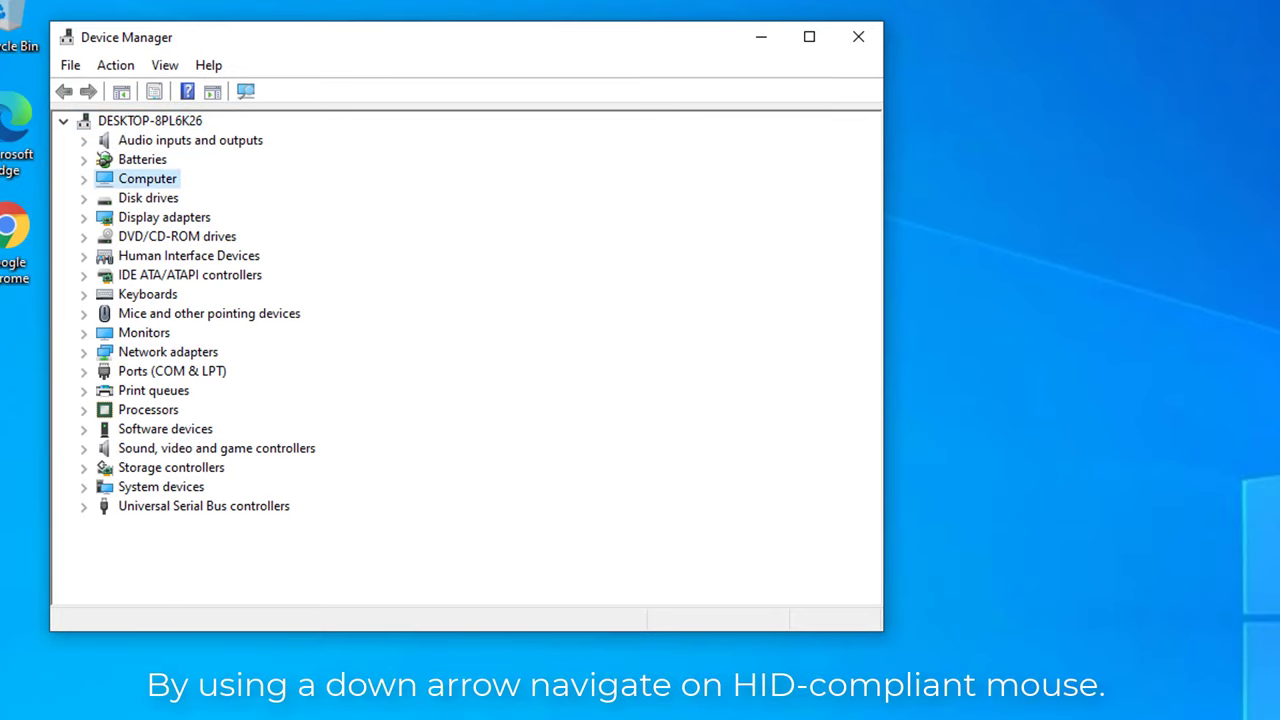
key("Down")
key("Down")
key("Down")
key("Down")
key("Down")
key("Down")
key("Down")
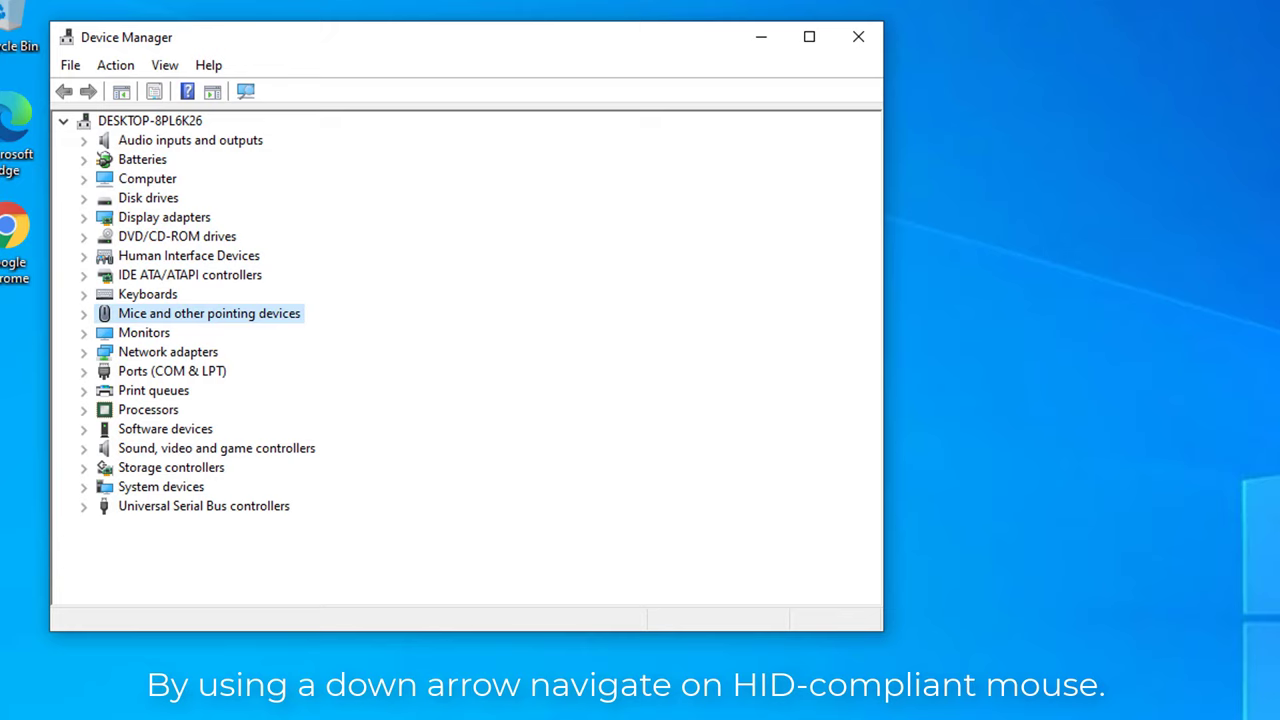
key("Right")
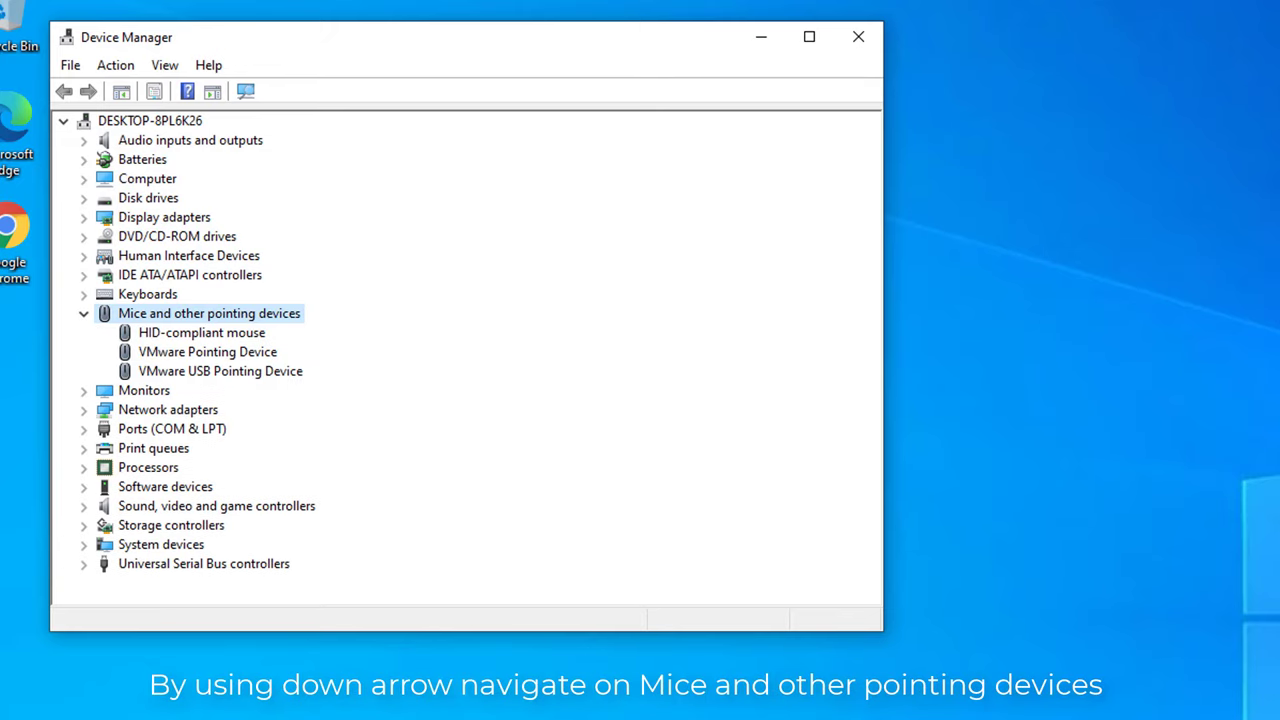
key("Down")
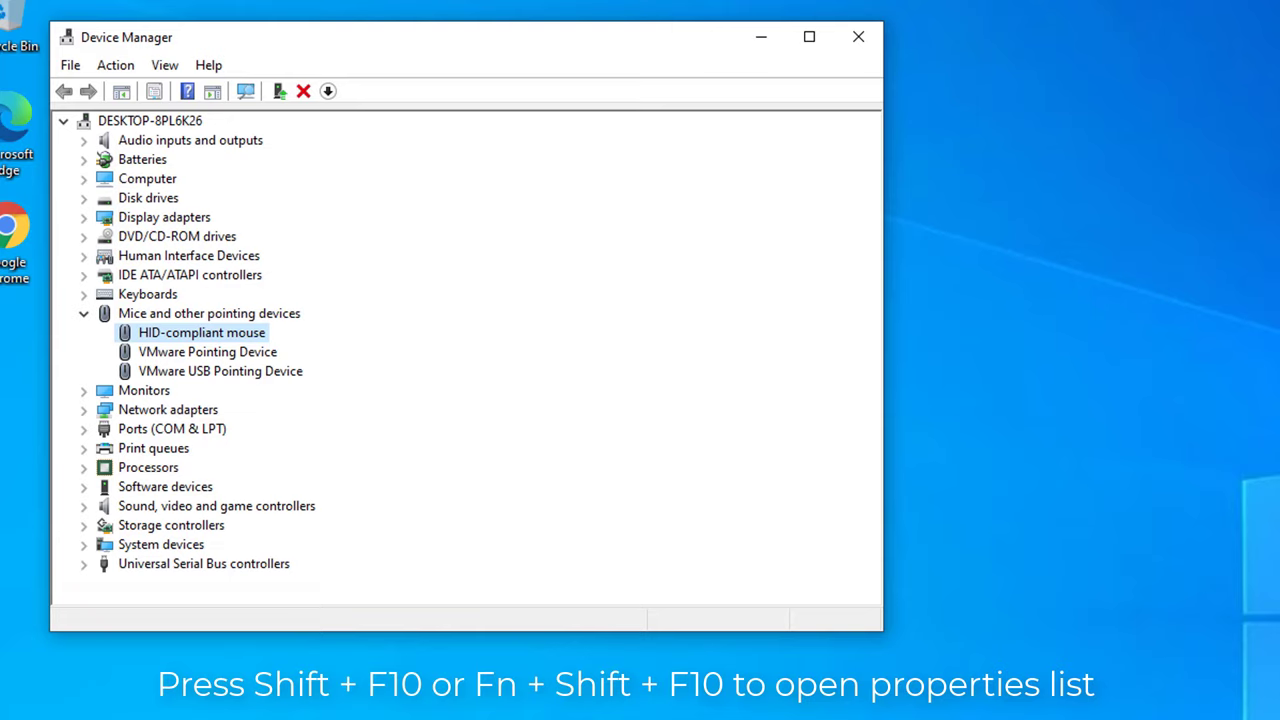
Uninstall the HID-compliant mouse via its context menu and confirm the removal
key("shift+F10")
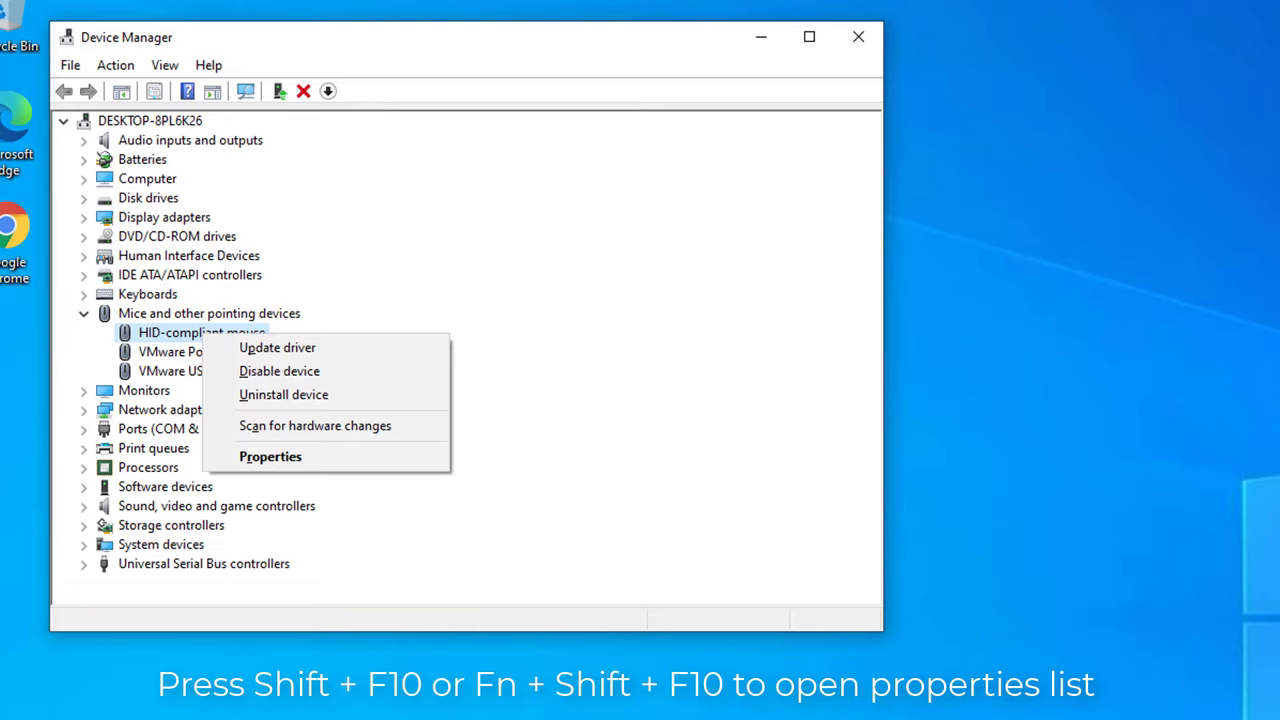
key("Down")
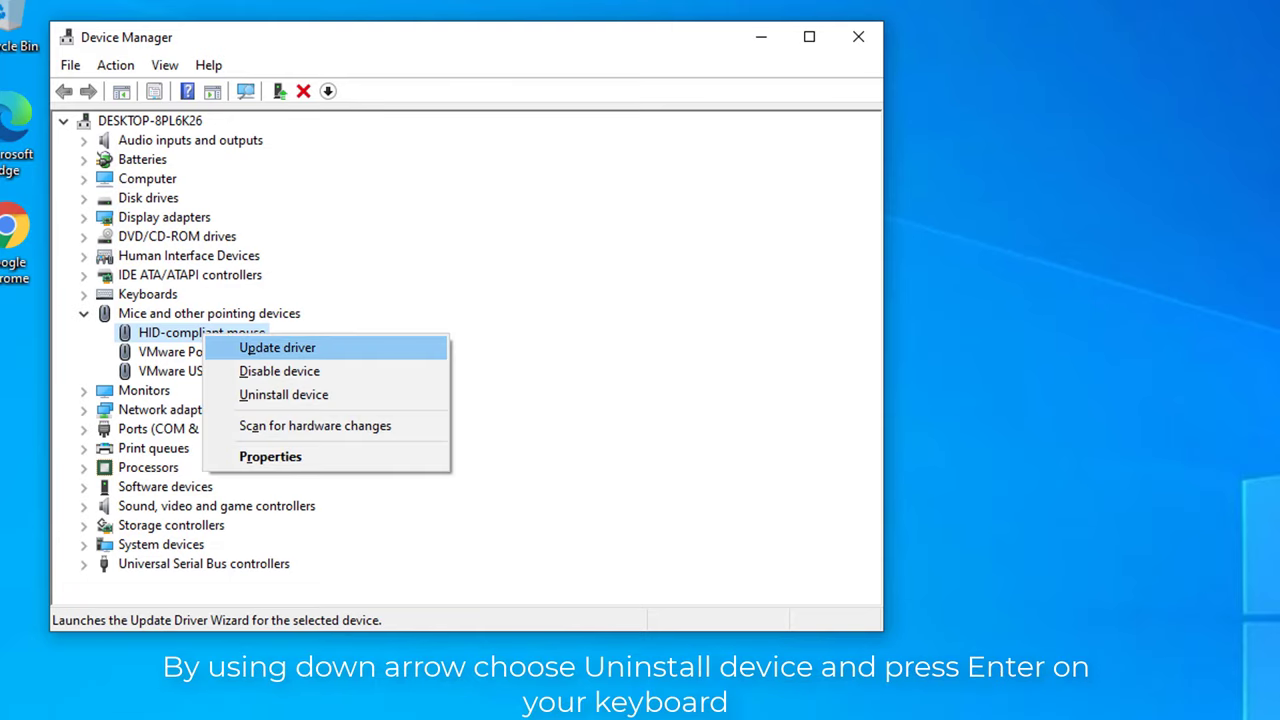
key("Down")
key("Down")
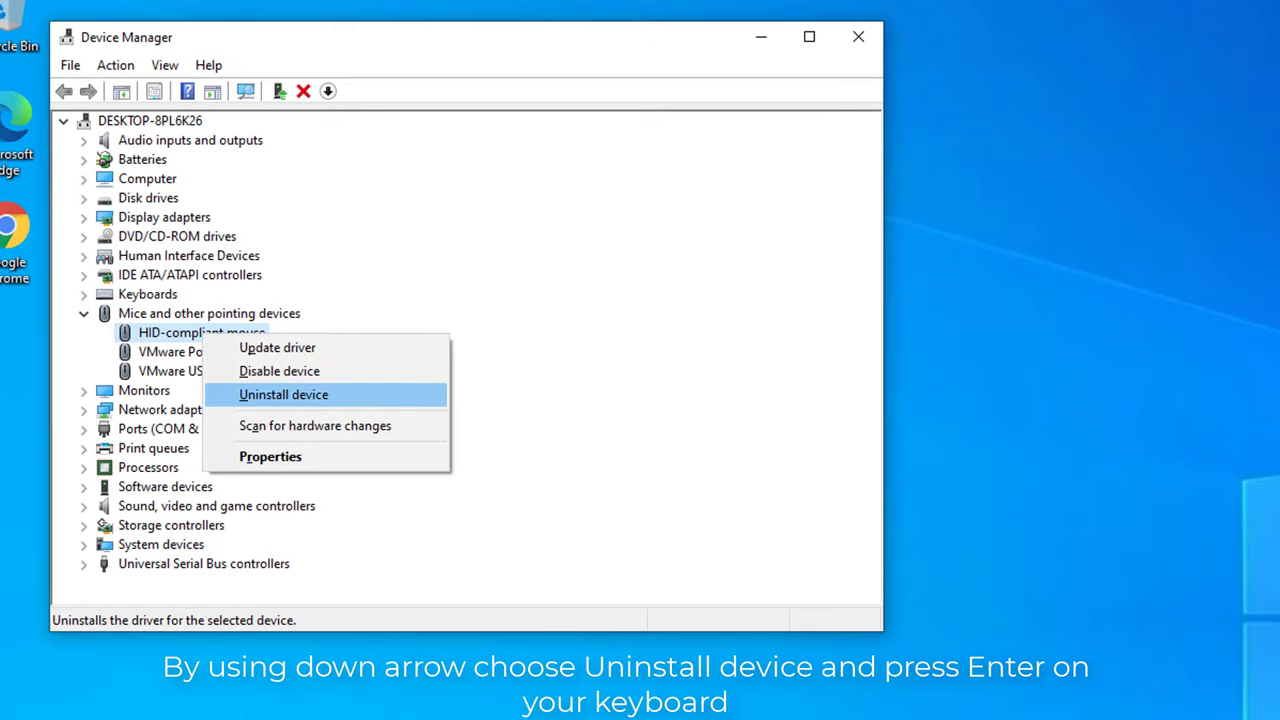
key("Return")
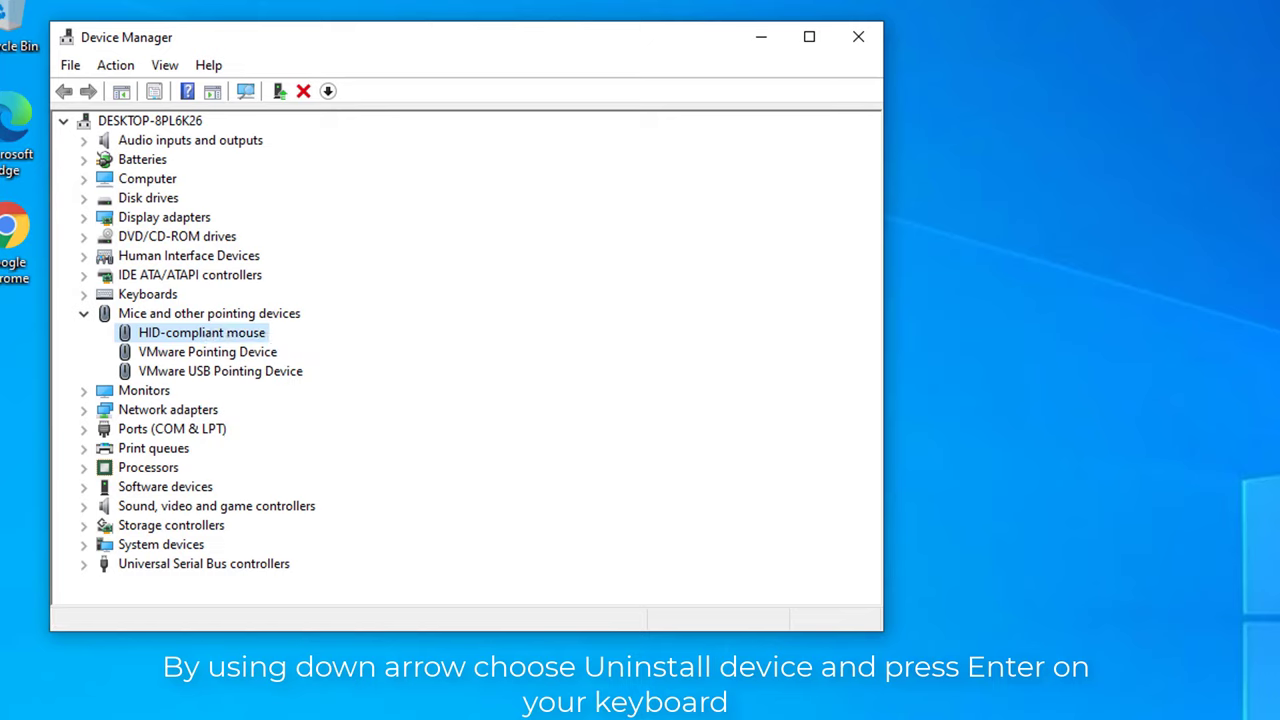
key("Return")
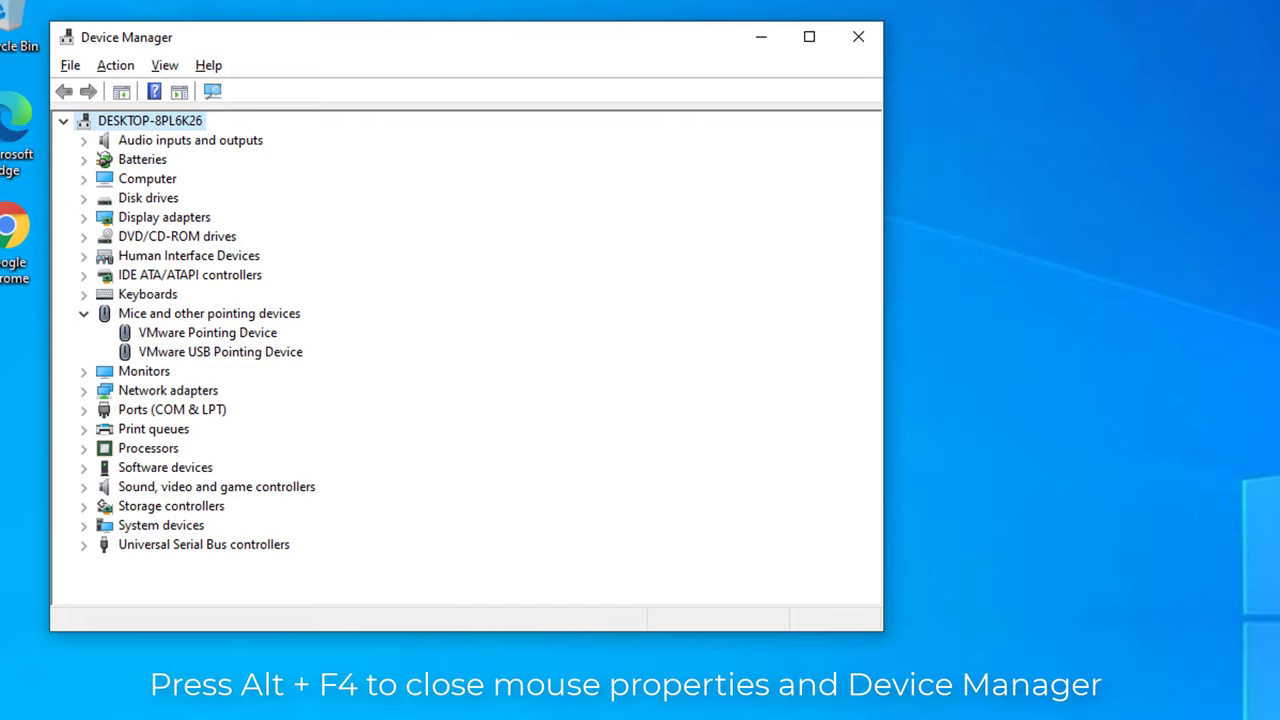
Close Device Manager and bring up the Start menu's power options with Restart offered
key("alt+F4")
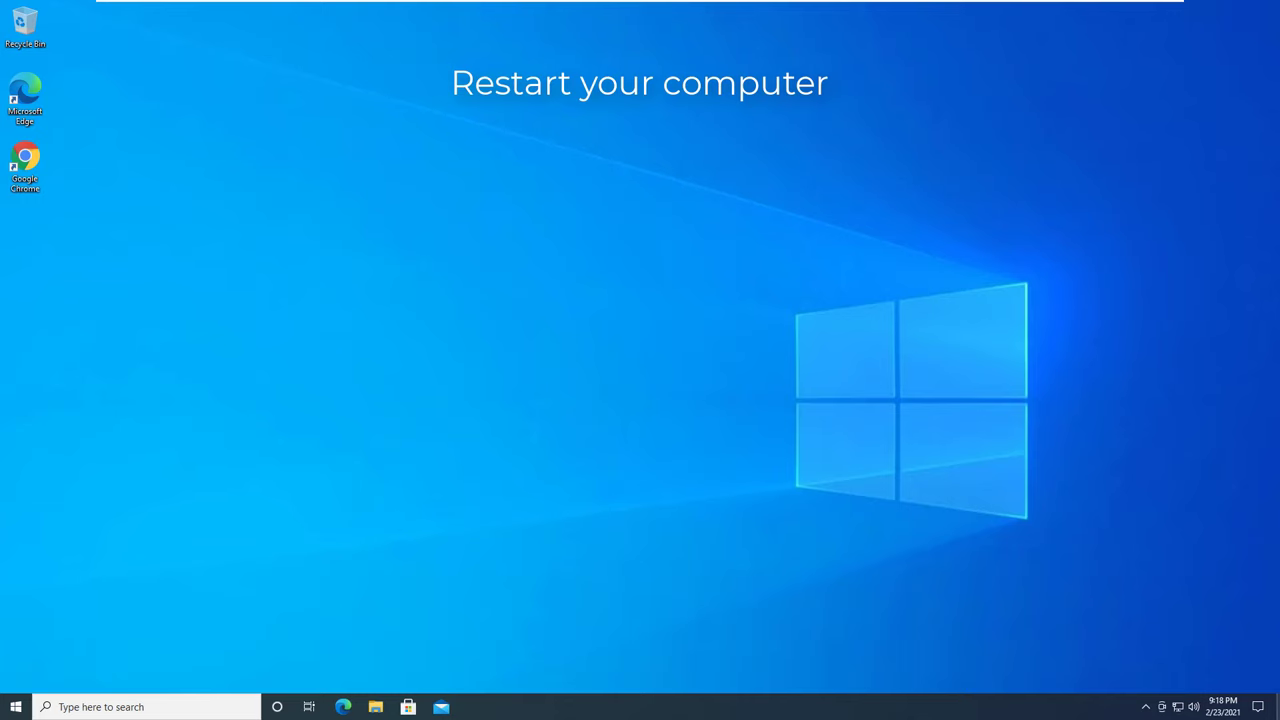
key("super")
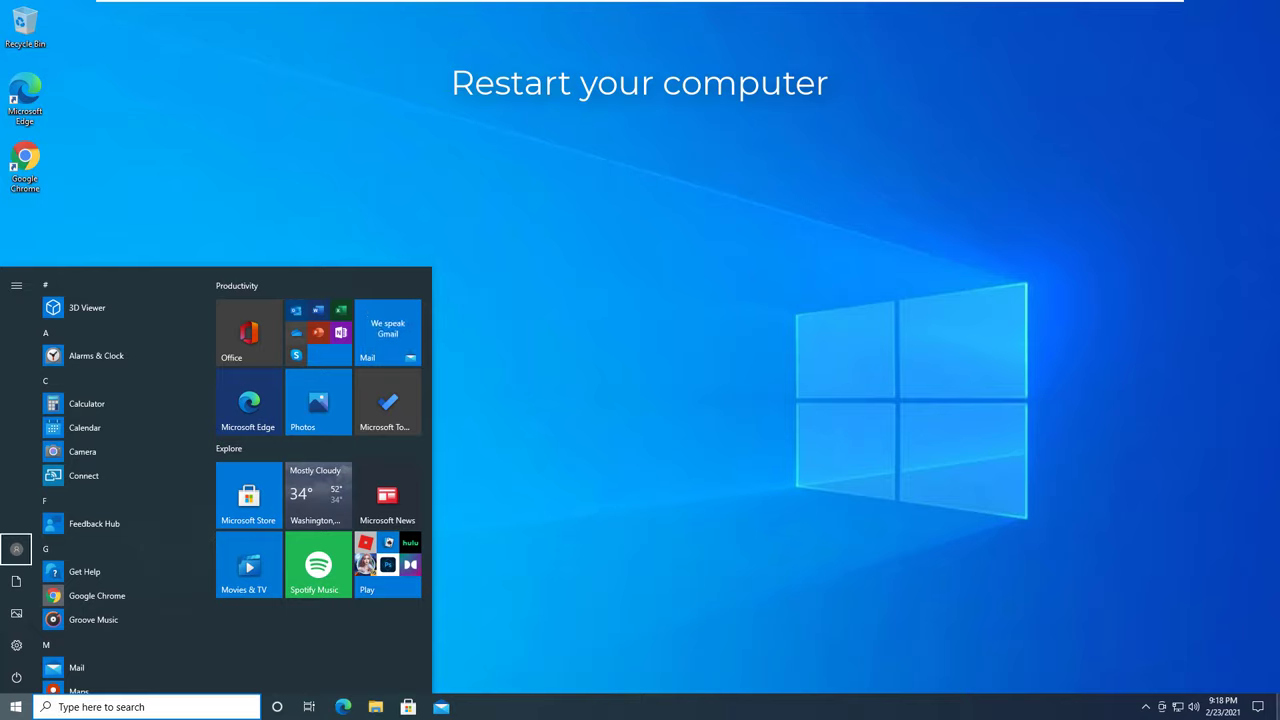
key("Down")
key("Down")
key("Down")
key("Down")
key("Return")
key("Down")
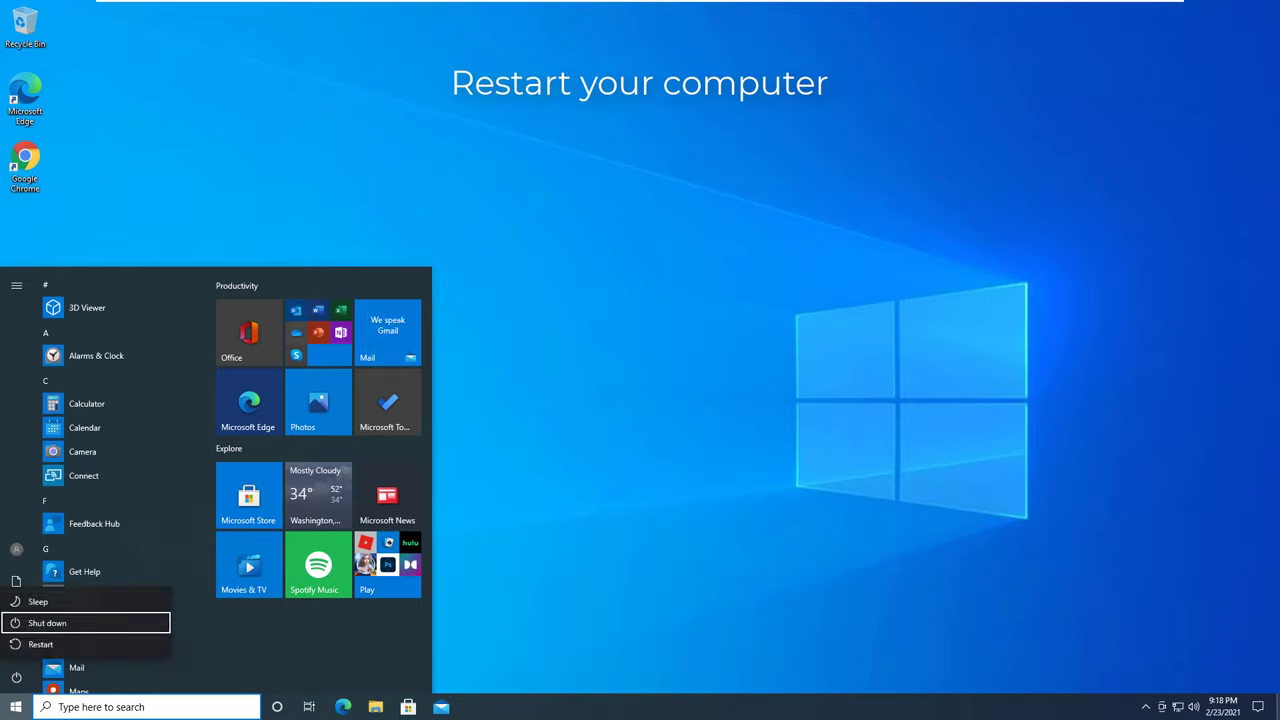
key("Down")
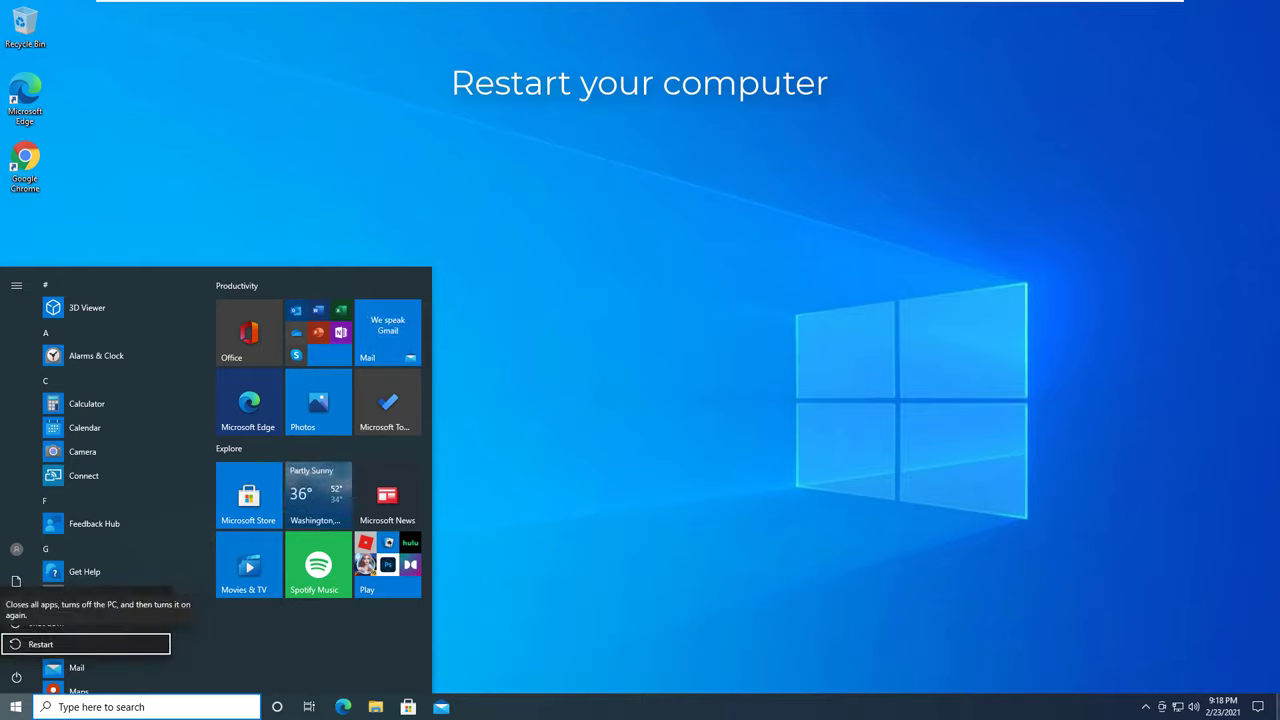